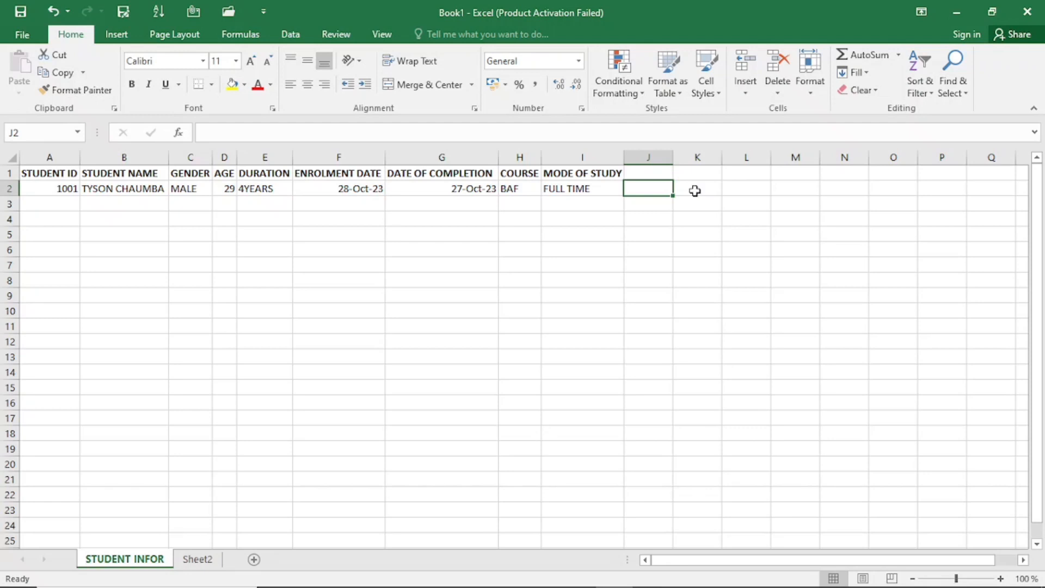
left_click(695, 191)
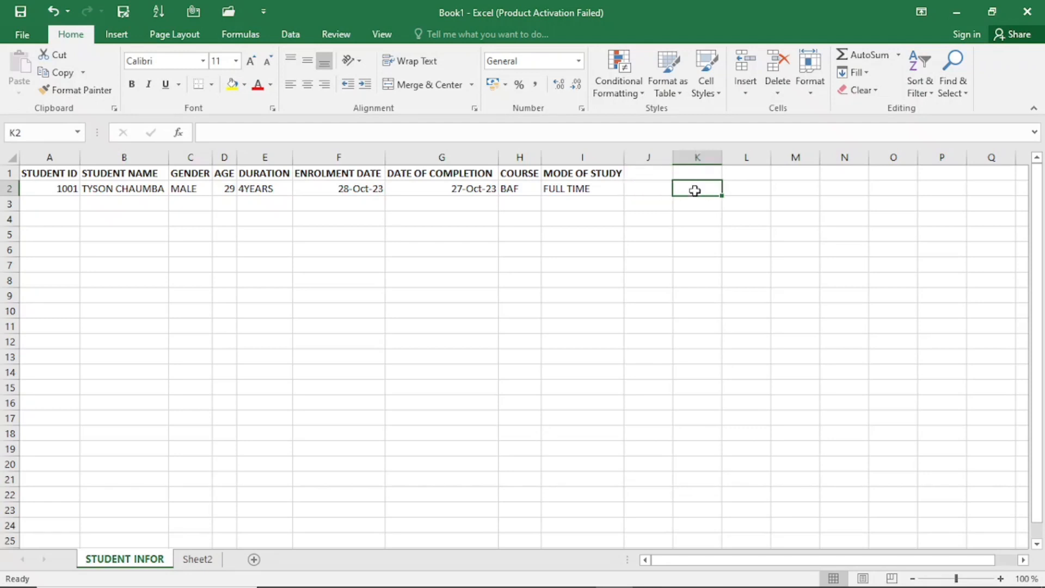
left_click(655, 191)
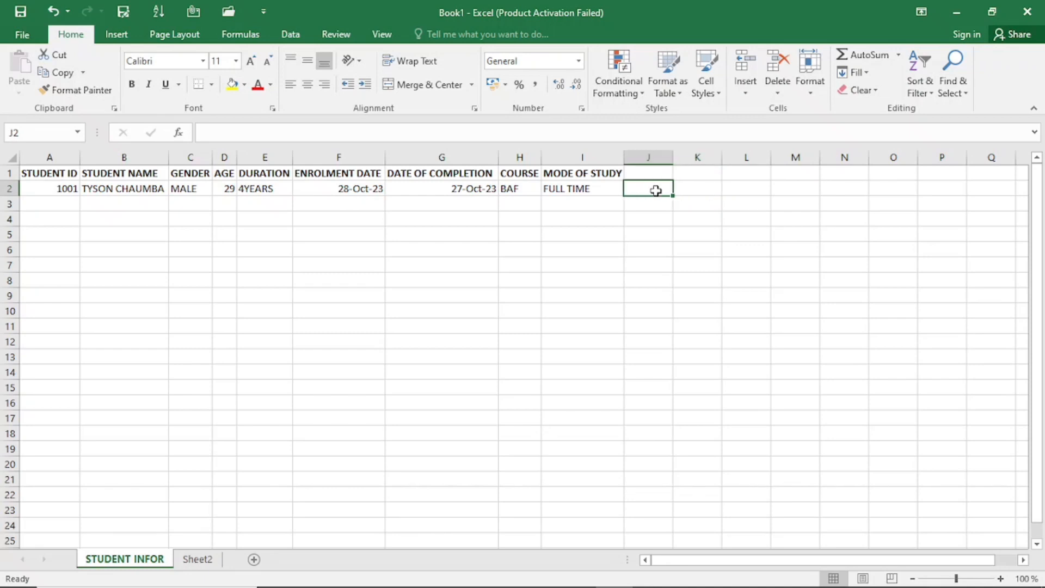
left_click(66, 155)
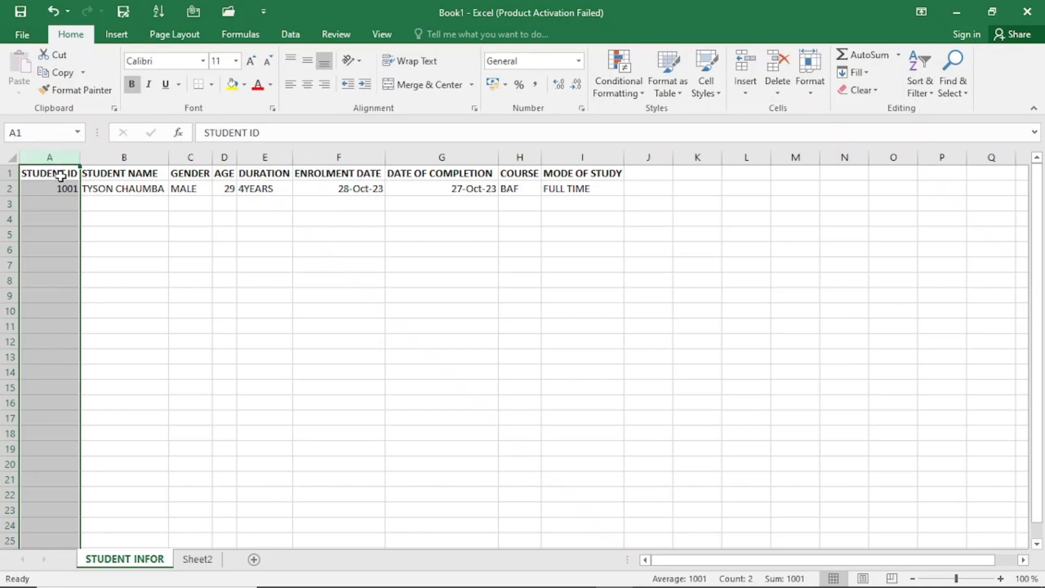
Step: Review the column headings in row 1 from STUDENT ID to MODE OF STUDY and the empty columns beyond them
left_click(60, 174)
key("Right")
key("Right")
key("Right")
key("Right")
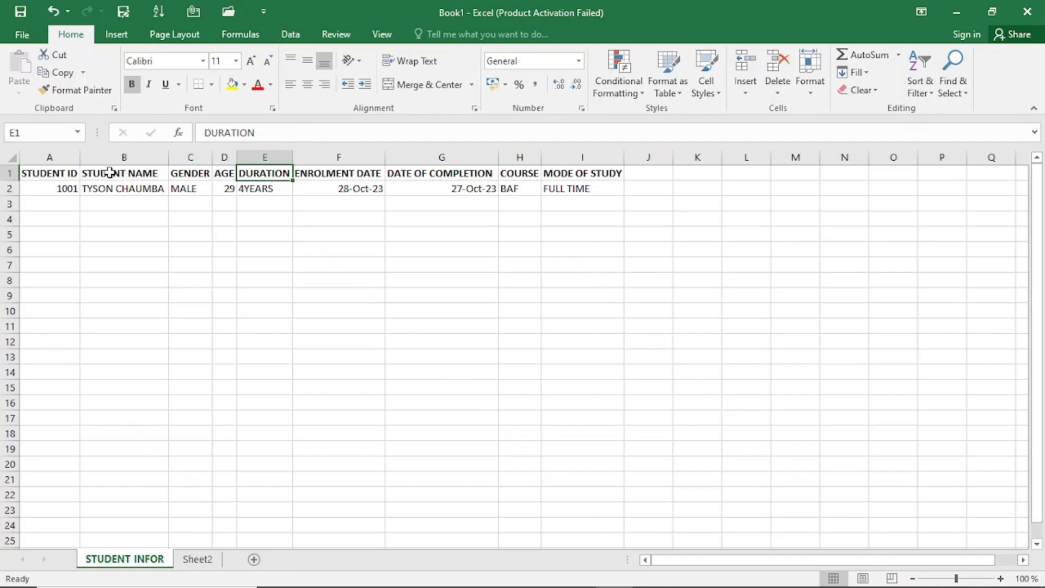
key("Right")
key("Right")
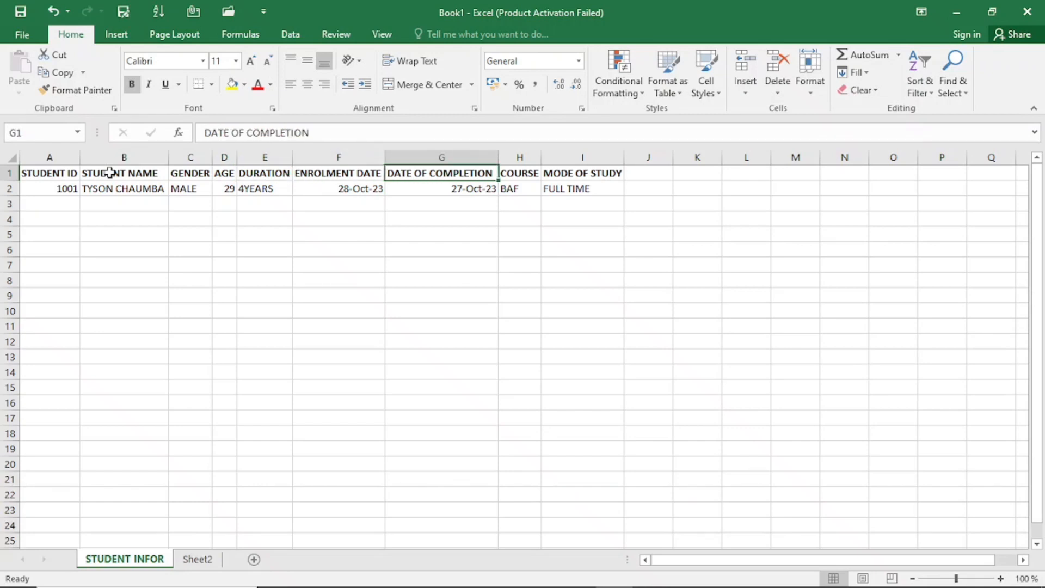
key("Right")
key("Right")
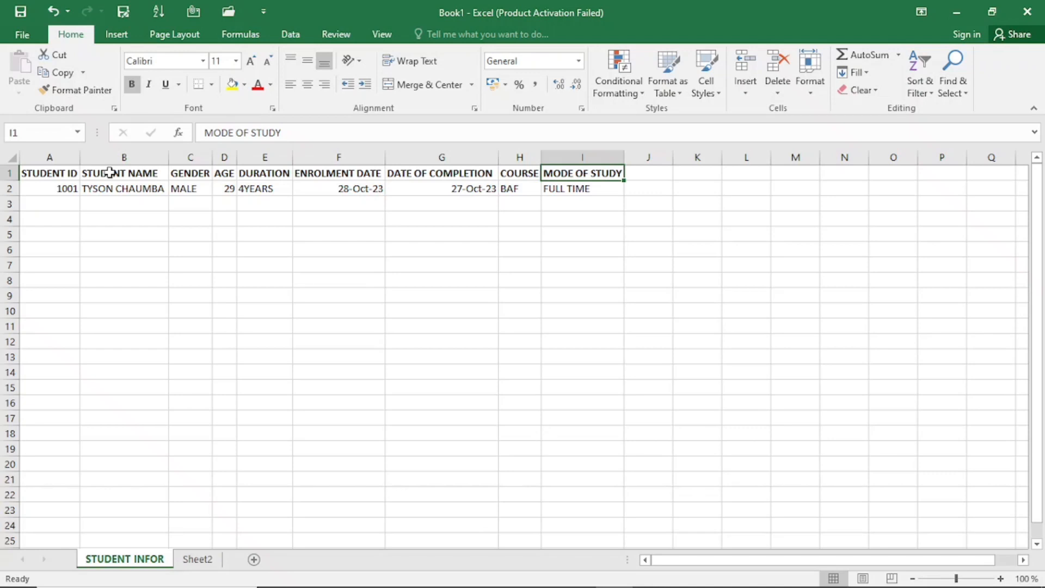
key("Right")
key("Right")
key("Right")
key("Right")
key("Right")
key("Right")
key("Right")
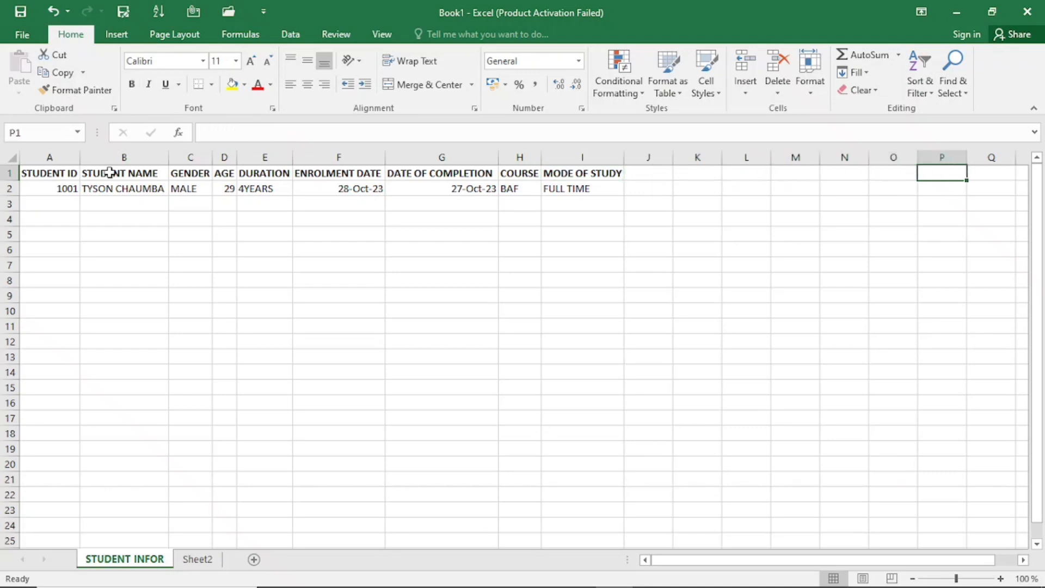
key("Right")
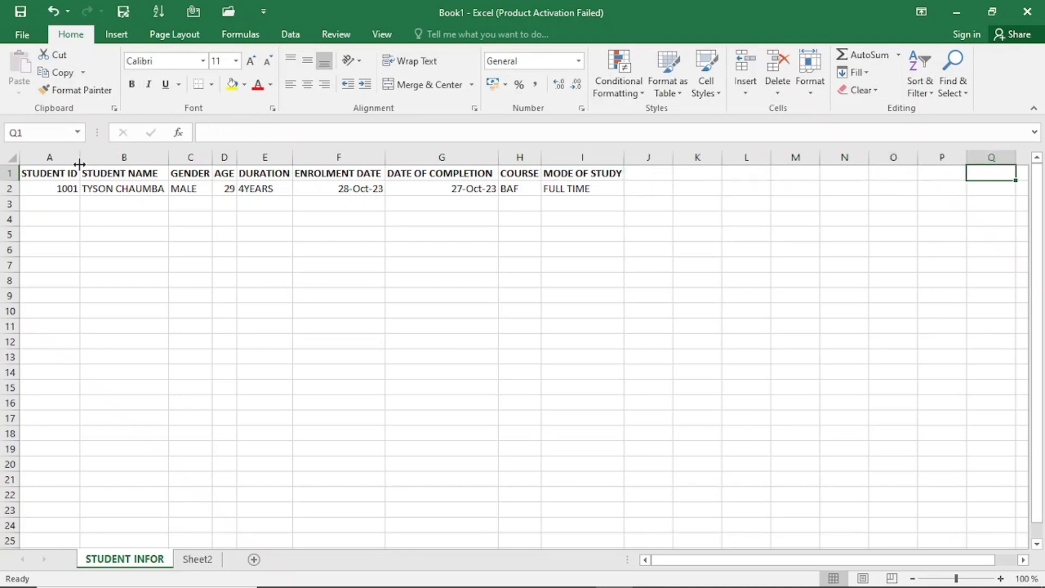
left_click(64, 157)
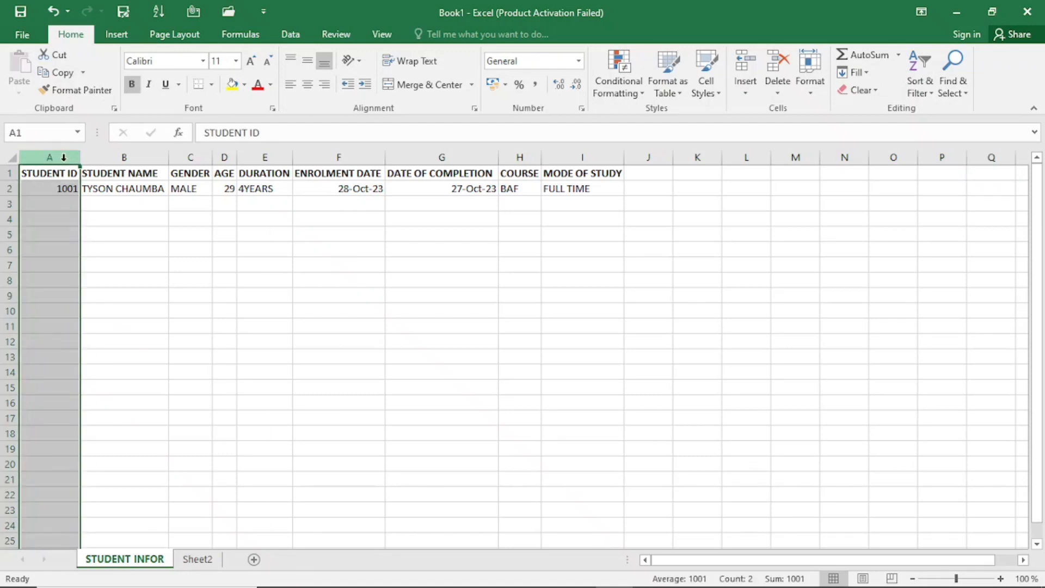
key("shift+Right")
key("shift+Right")
key("shift+Right")
key("shift+Right")
key("shift+Right")
key("shift+Right")
key("shift+Right")
key("shift+Right")
key("shift+Right")
key("shift+Right")
key("shift+Right")
key("shift+Right")
key("shift+Right")
key("shift+Right")
key("shift+Right")
key("shift+Right")
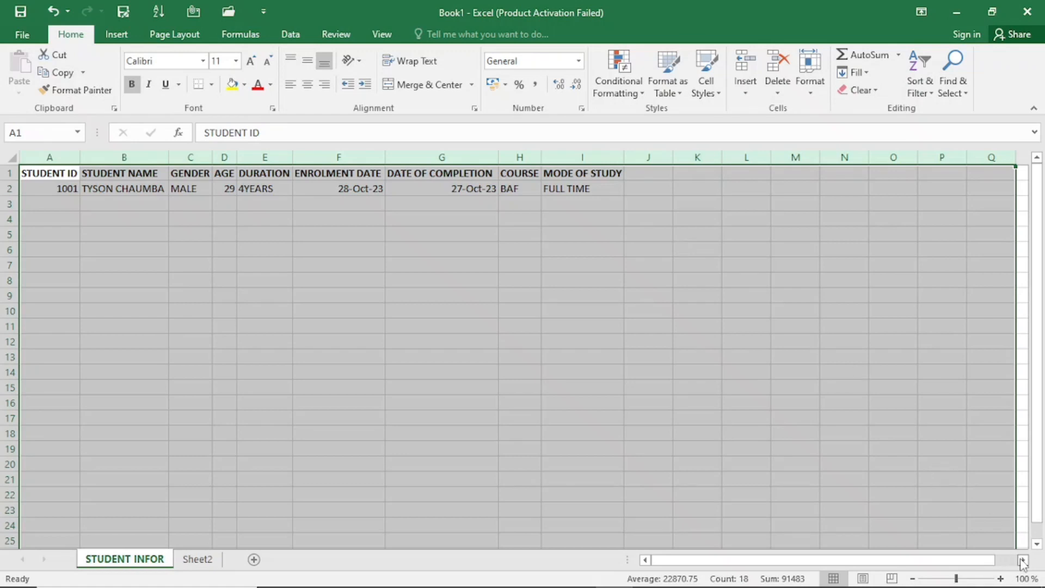
left_click_drag(1023, 561, 841, 539)
left_click(59, 199)
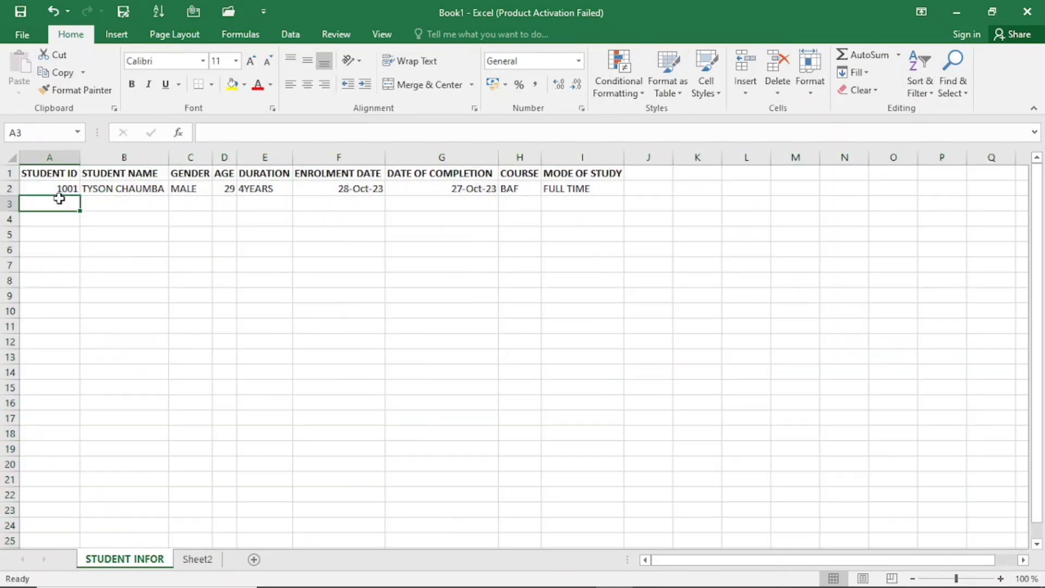
key("Right")
key("Right")
key("Right")
key("Right")
key("Right")
key("Right")
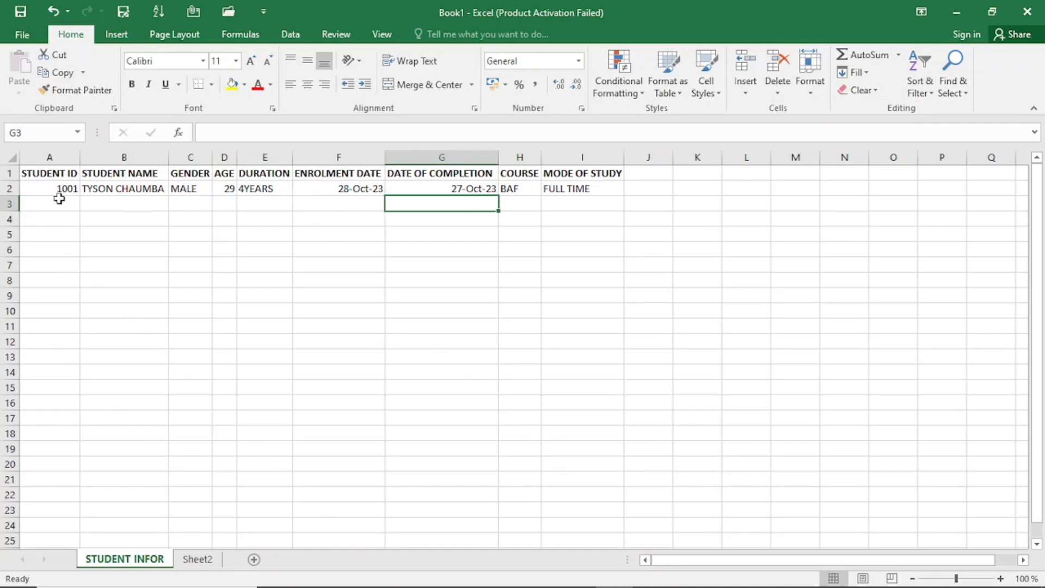
key("Right")
key("Right")
key("Right")
key("Right")
key("Right")
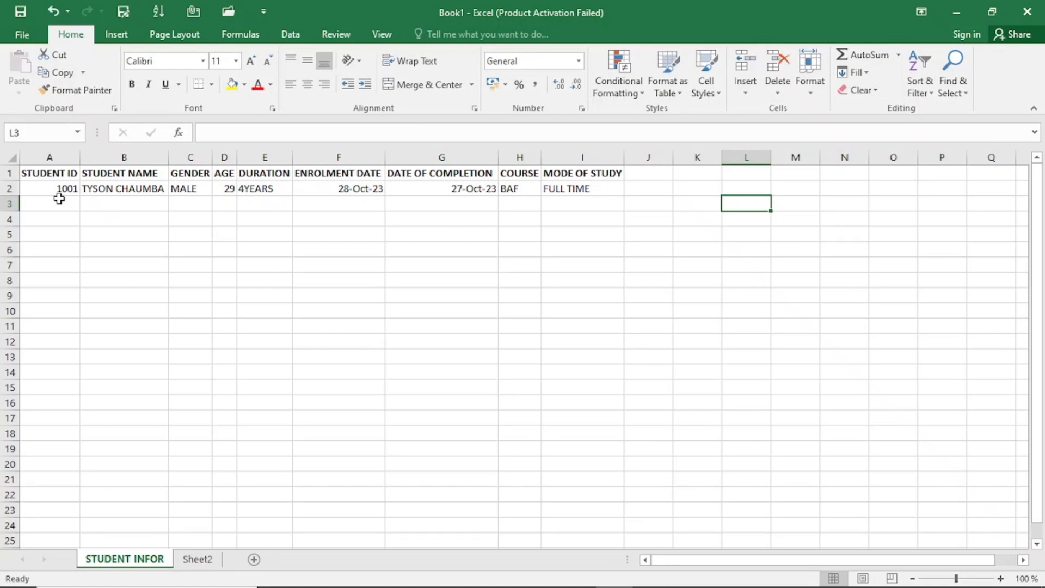
key("Right")
key("Right")
key("Right")
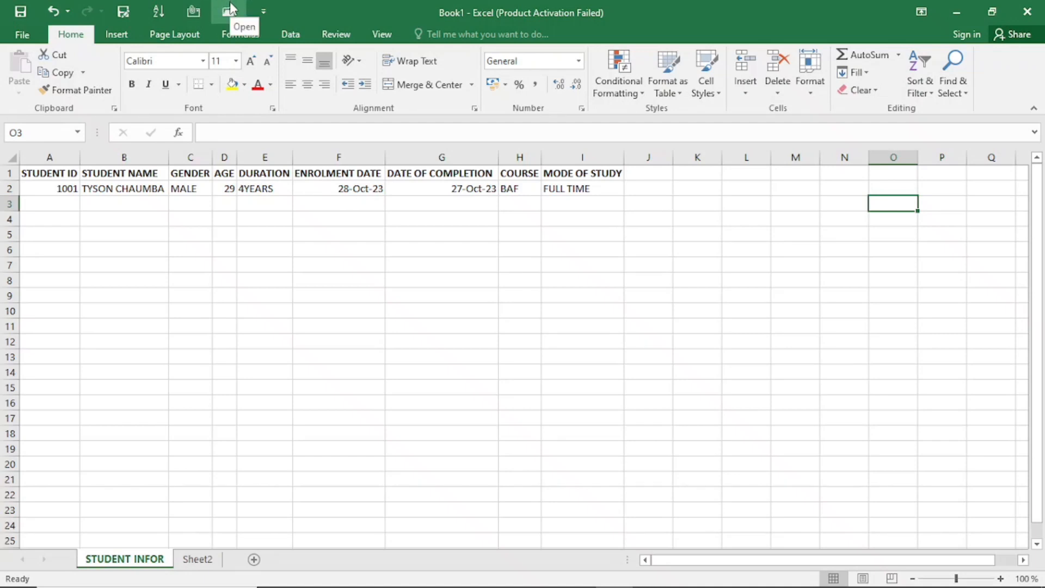
Step: Open the Quick Access Toolbar's full customization options and list the Commands Not in the Ribbon
left_click(265, 12)
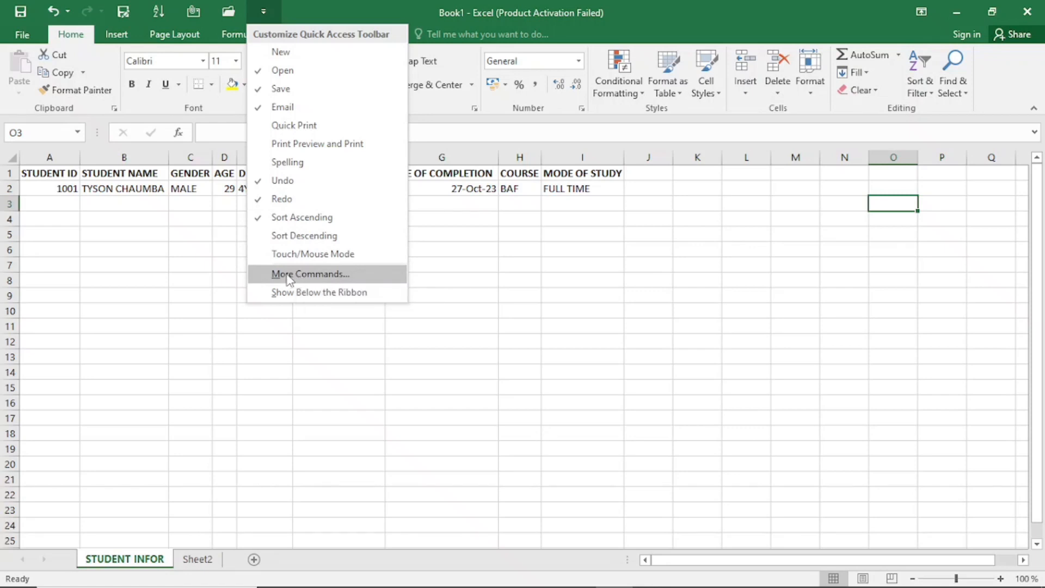
left_click(332, 278)
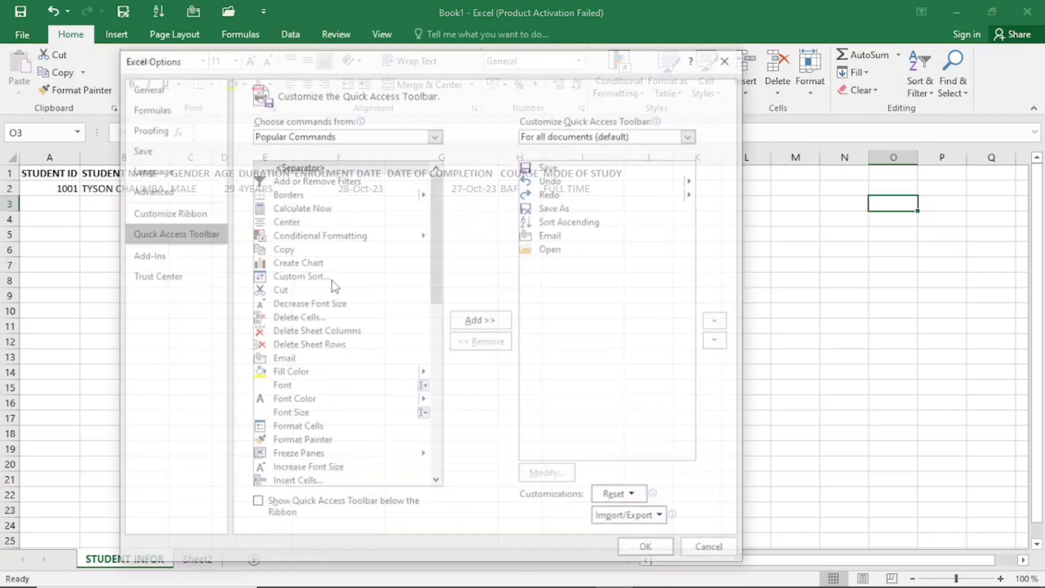
left_click_drag(435, 64, 487, 85)
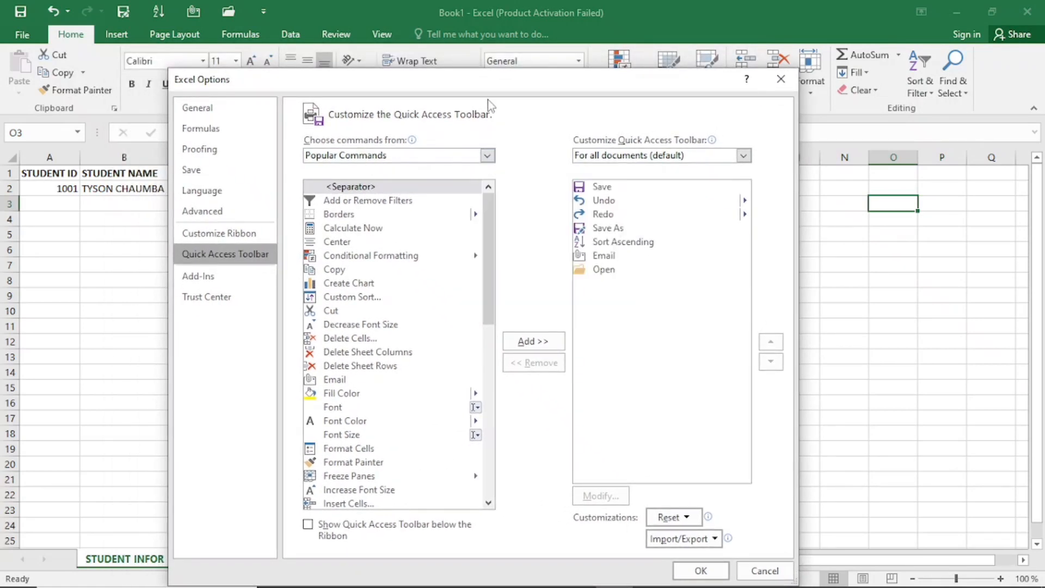
left_click_drag(478, 81, 475, 129)
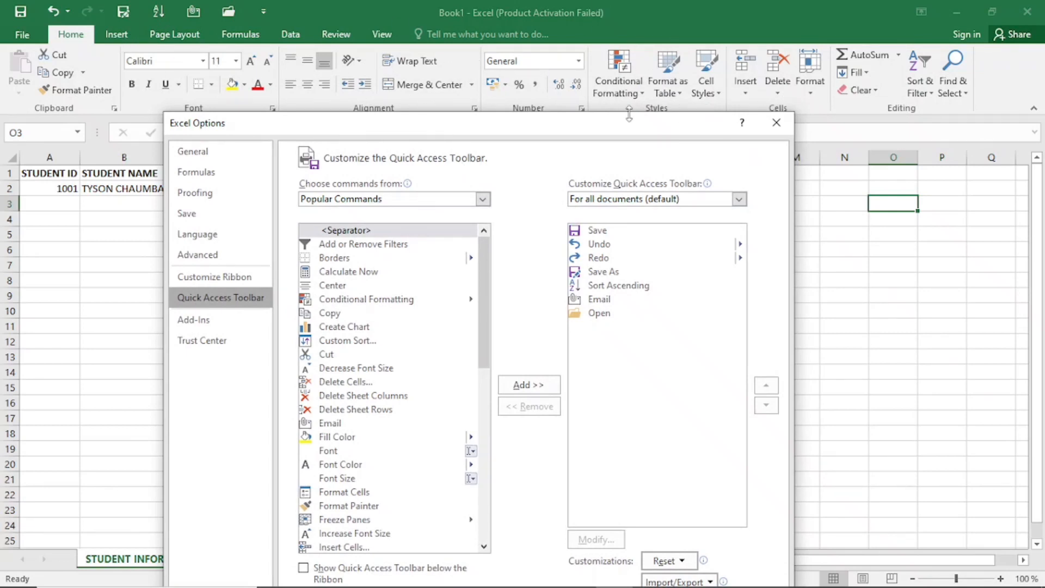
left_click_drag(419, 124, 397, 56)
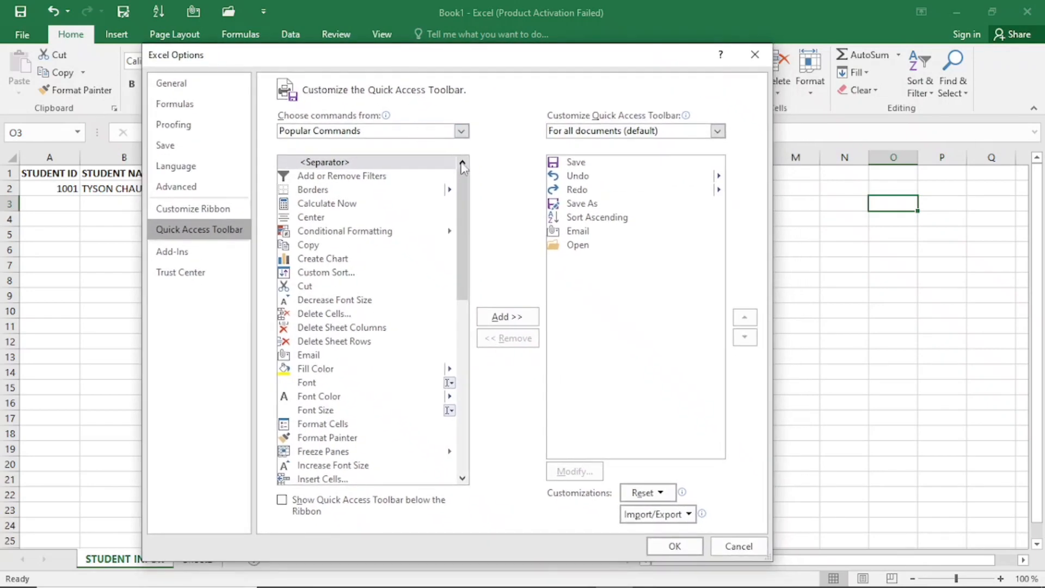
mouse_move(462, 182)
left_mouse_down()
mouse_move(461, 316)
mouse_move(460, 174)
left_mouse_up()
left_click(461, 131)
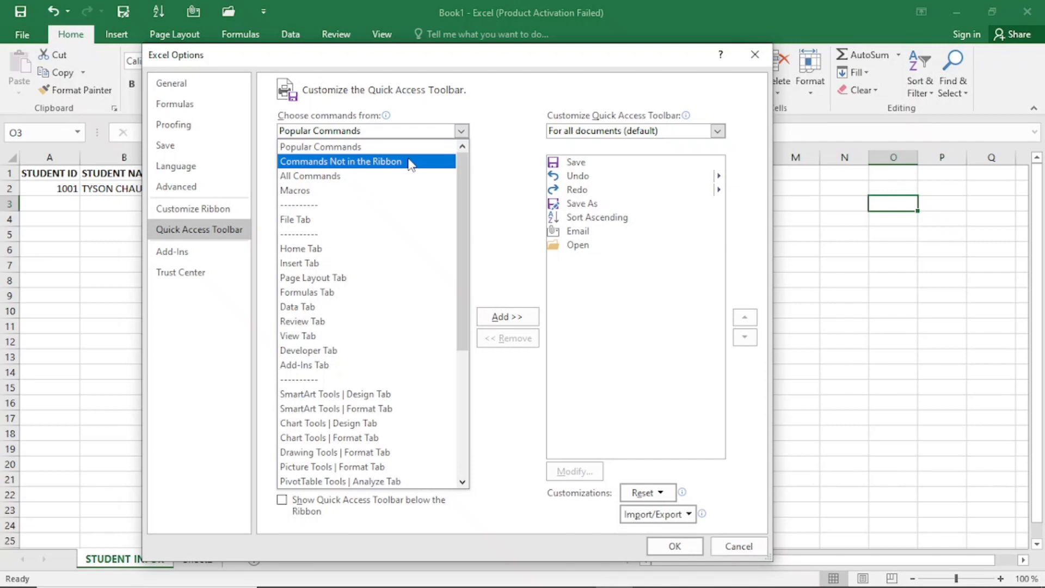
left_click(374, 165)
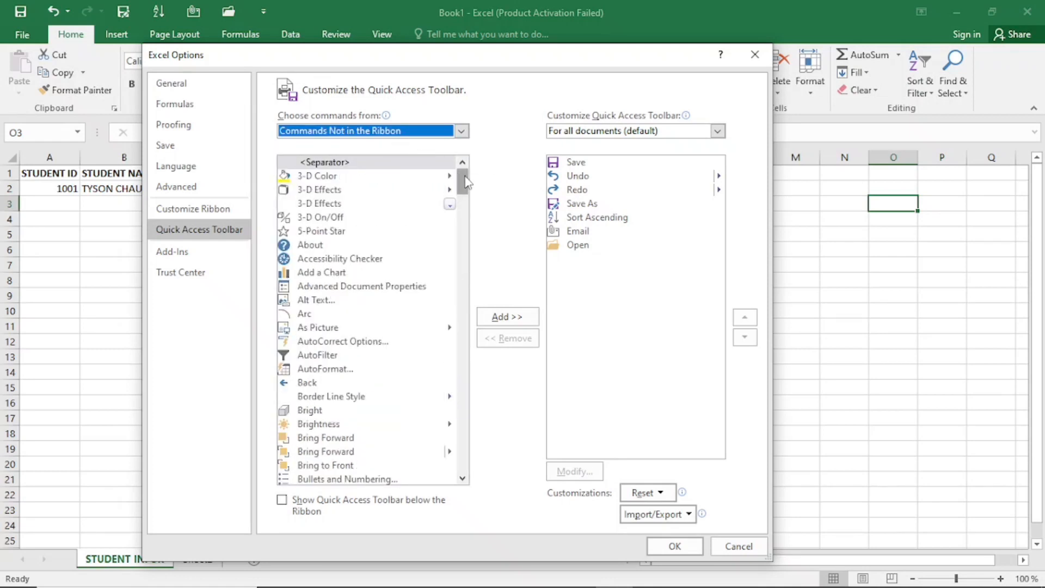
Step: Add the Form command to the Quick Access Toolbar
mouse_move(465, 182)
left_mouse_down()
mouse_move(470, 320)
mouse_move(456, 261)
left_mouse_up()
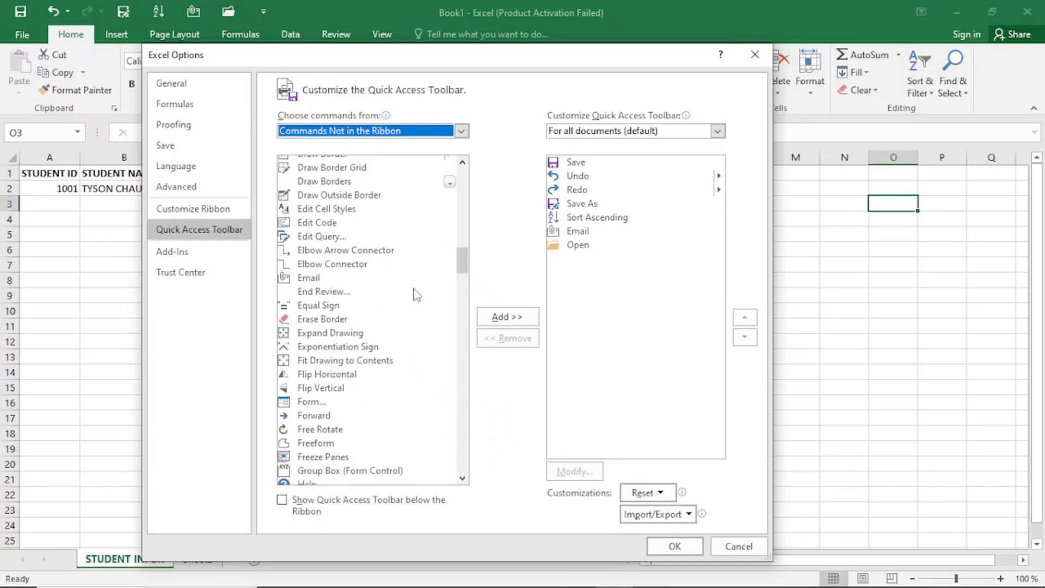
left_click(319, 394)
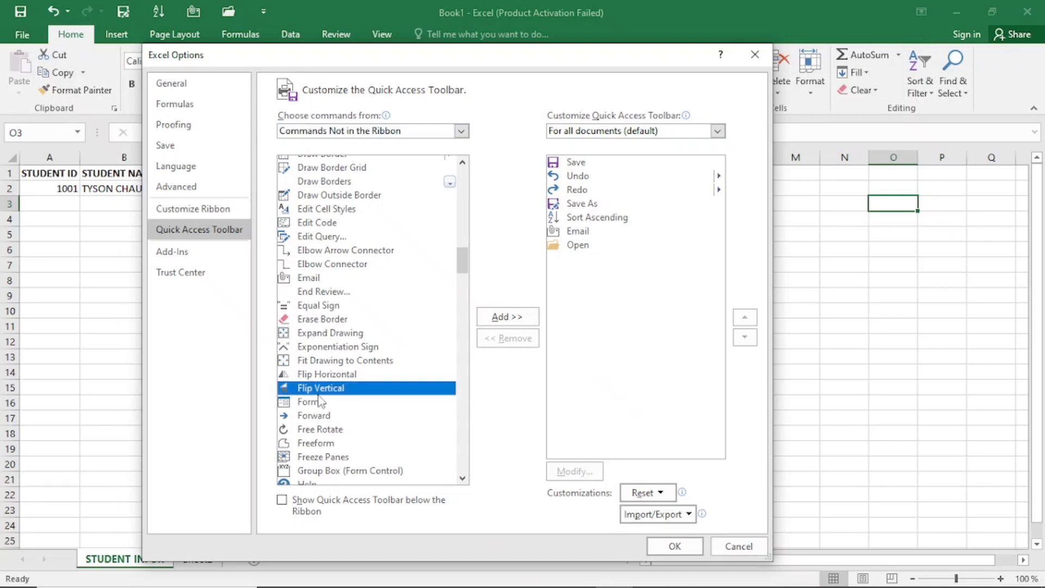
left_click(317, 402)
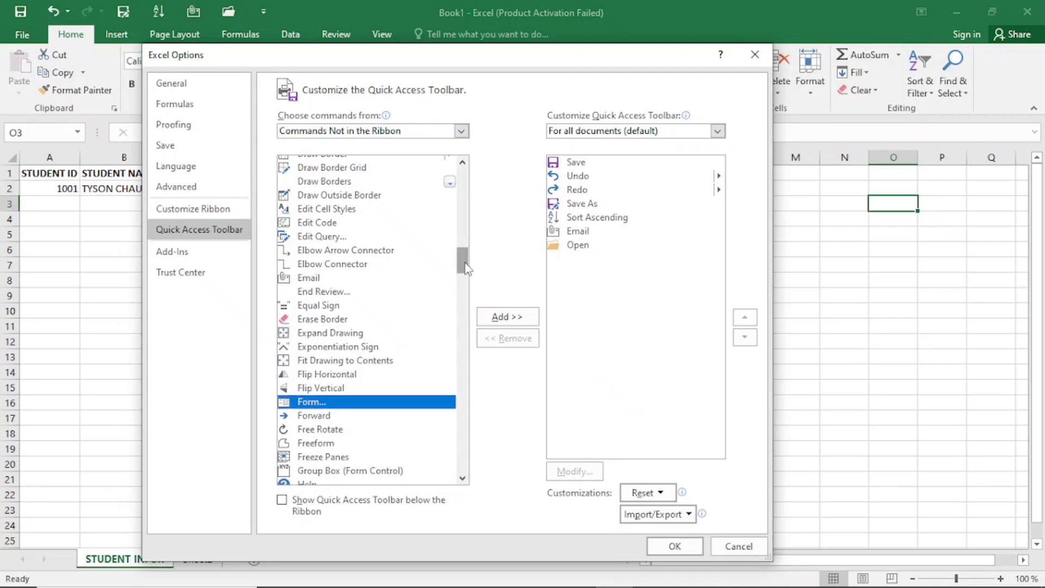
left_click_drag(465, 266, 465, 280)
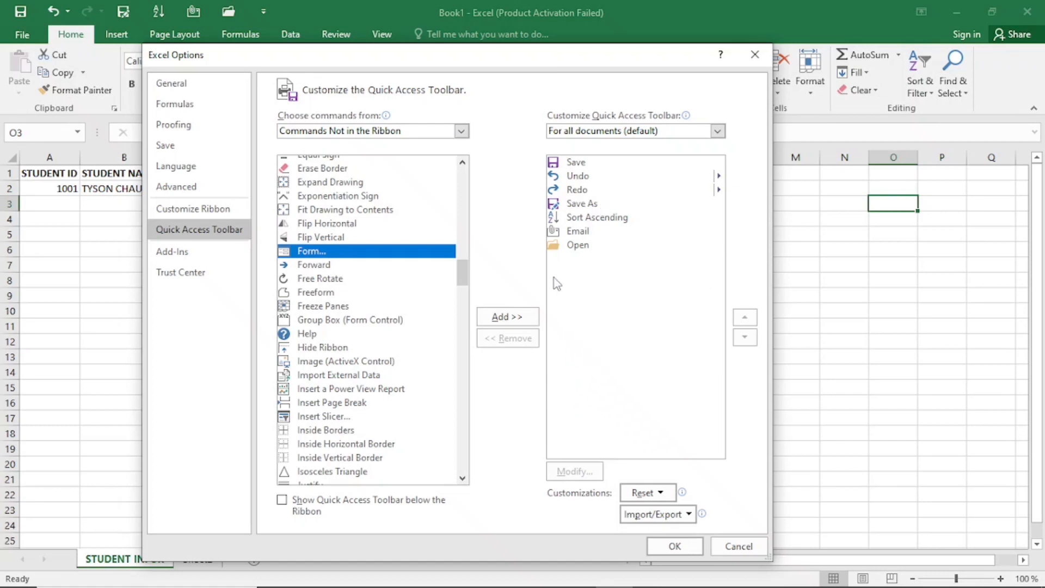
left_click(507, 318)
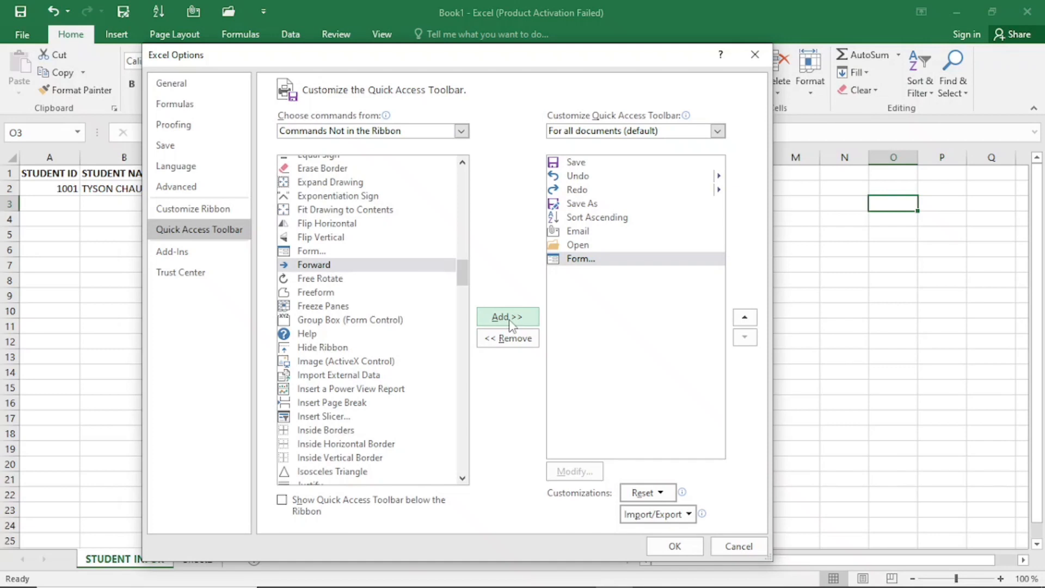
Step: Remove the Open command from the Quick Access Toolbar and apply the customization
left_click(595, 247)
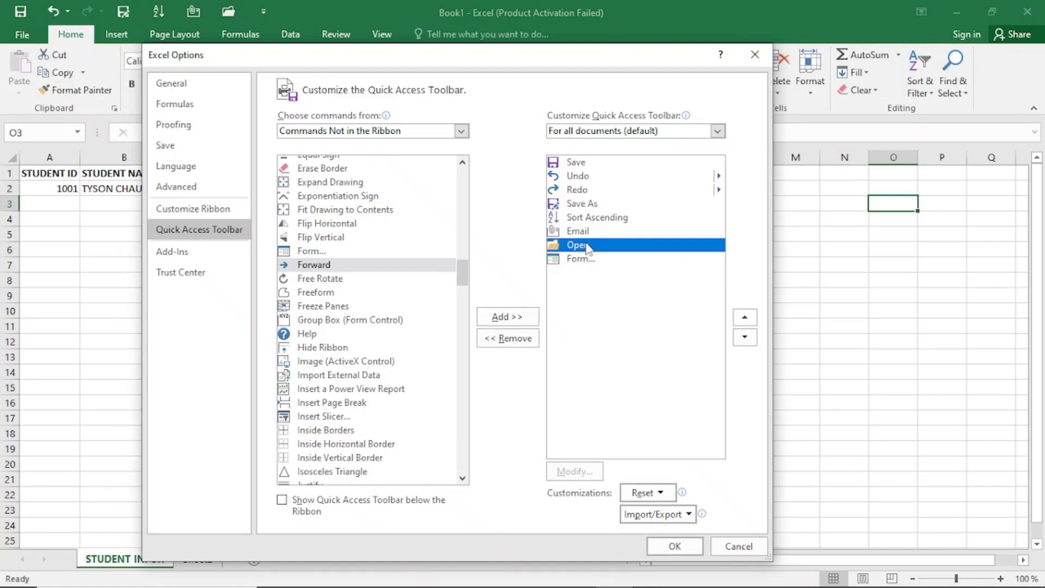
left_click(511, 340)
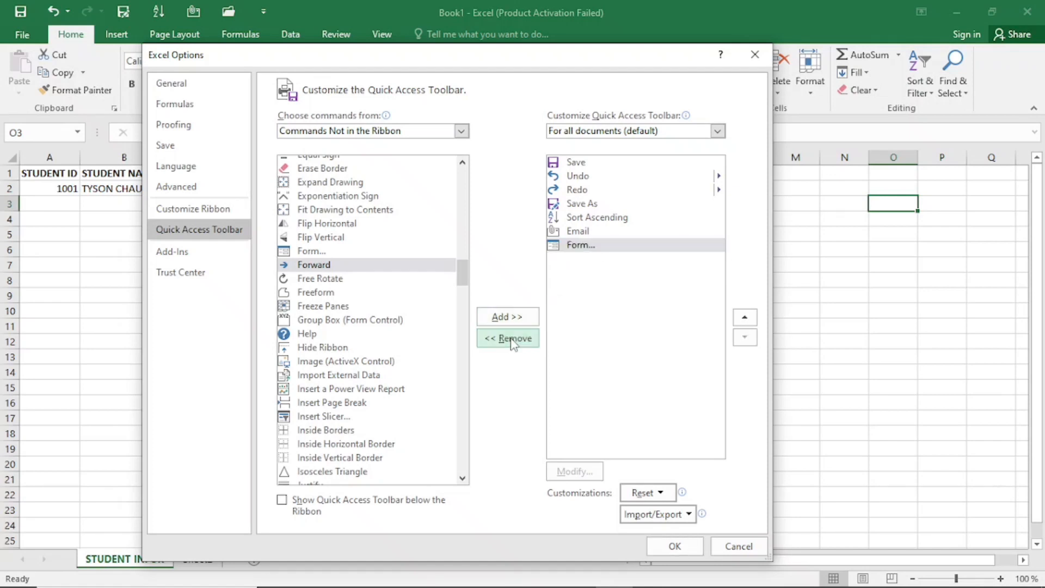
left_click(606, 248)
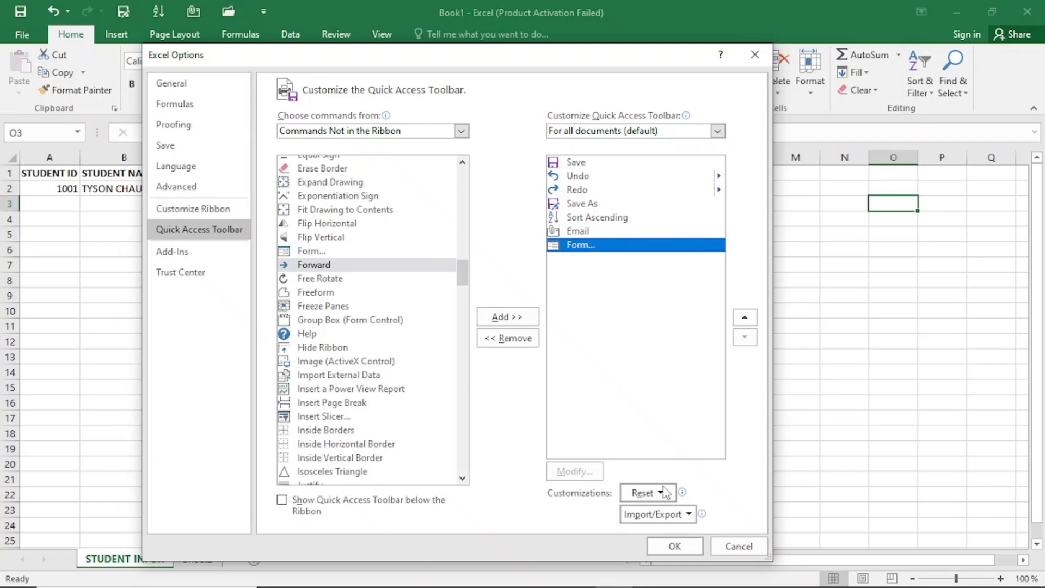
left_click(673, 547)
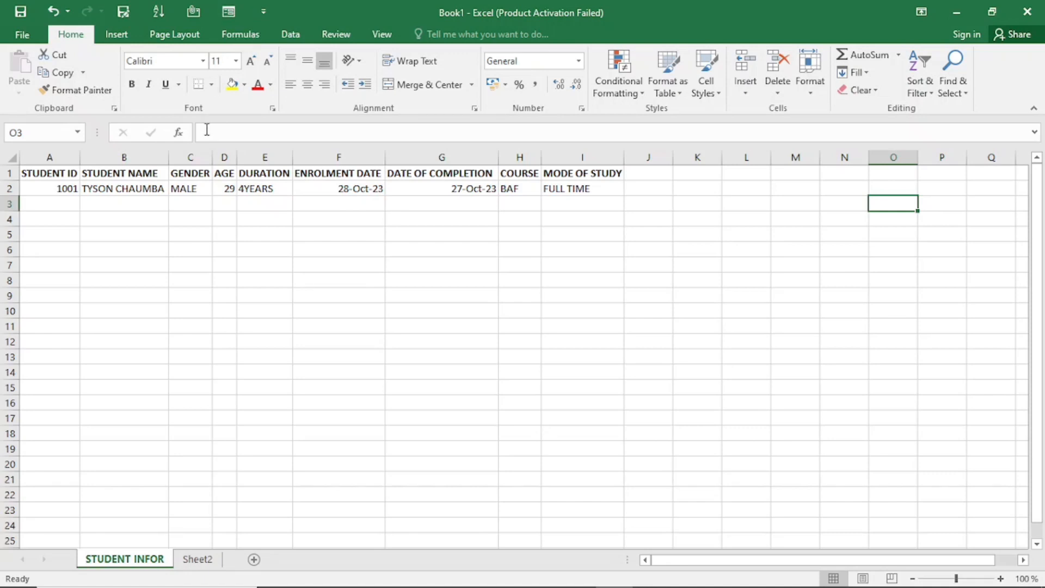
Step: Format the range A1:I2 as a table with headers, using a light orange style with a filled header row
left_click(33, 173)
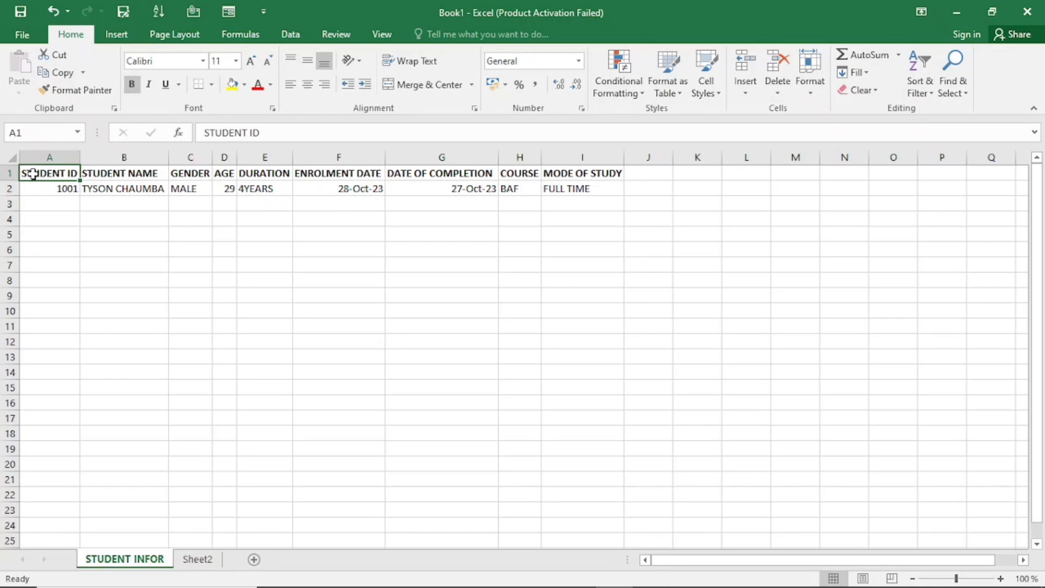
key("shift+Right")
key("shift+Right")
key("shift+Right")
key("shift+Right")
key("shift+Right")
key("shift+Right")
key("shift+Right")
key("shift+Right")
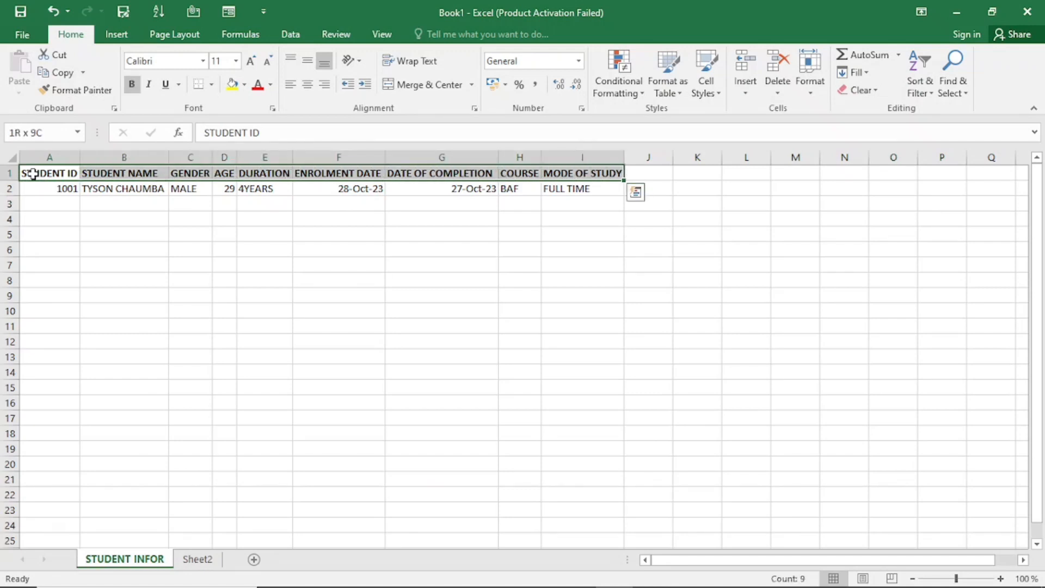
key("shift+Down")
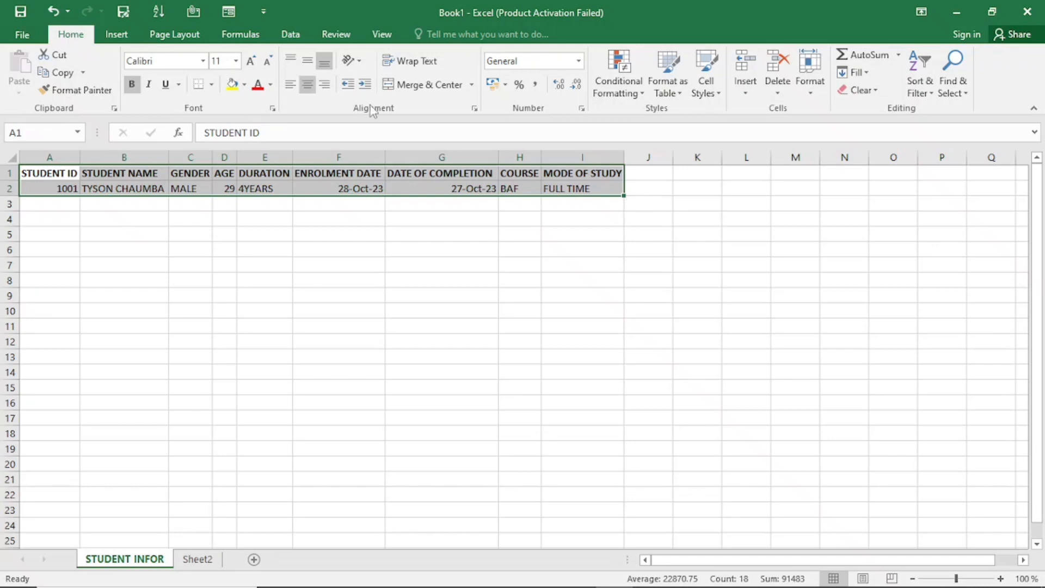
left_click(683, 96)
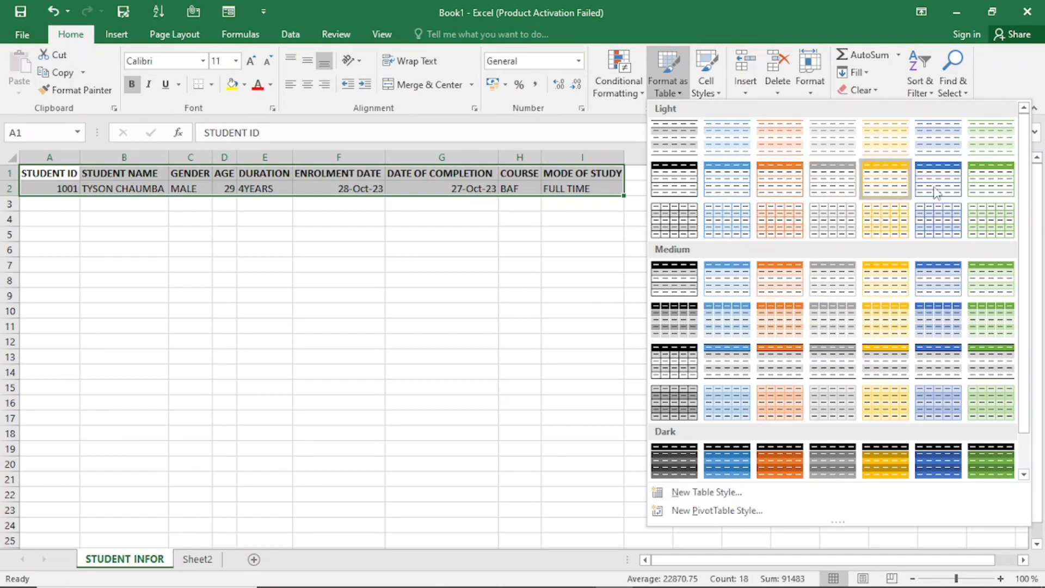
left_click(777, 187)
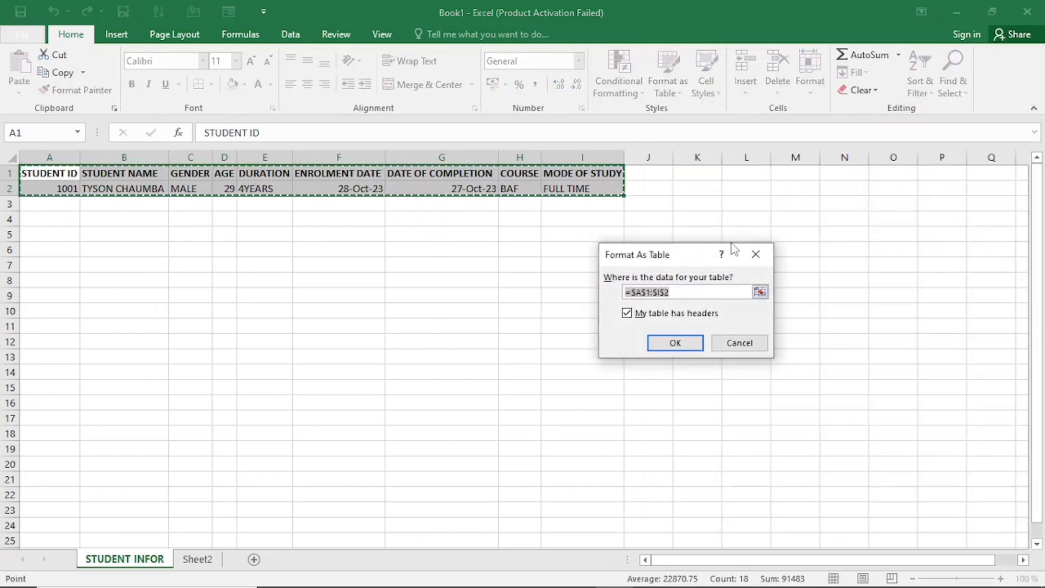
left_click_drag(694, 254, 768, 235)
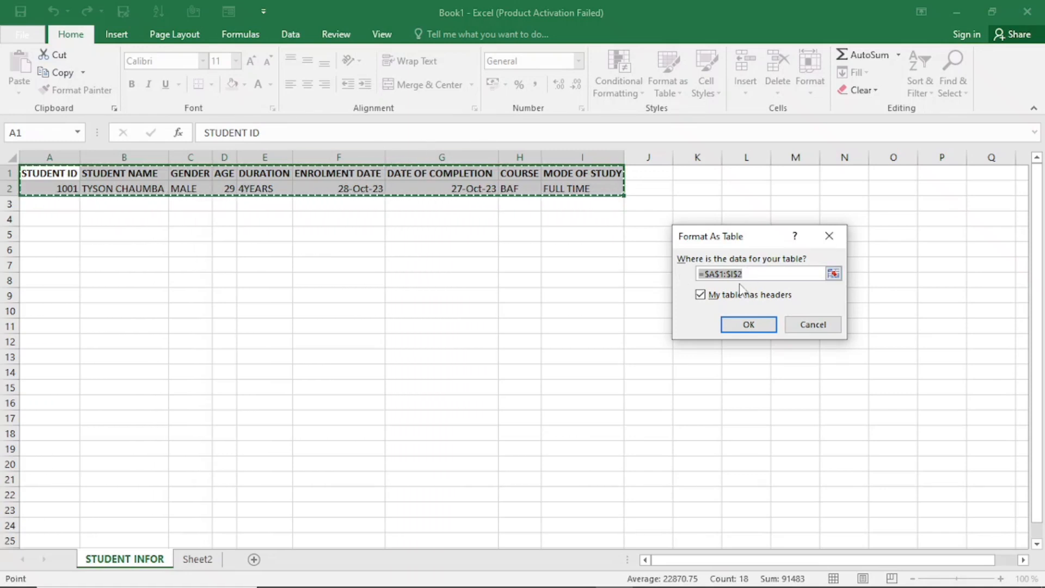
left_click(755, 277)
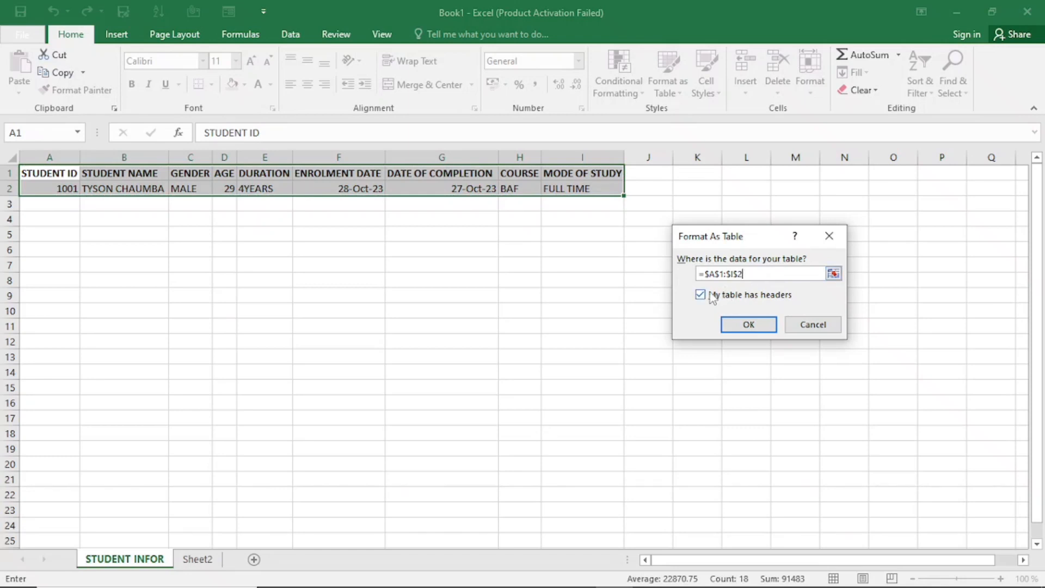
left_click(744, 332)
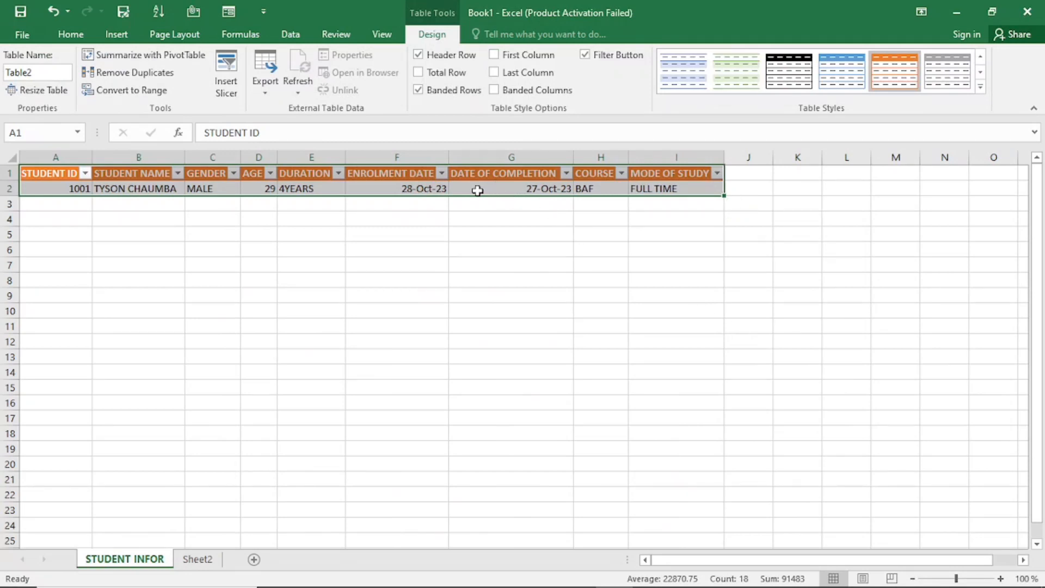
Step: Open the data entry form for the student table and move it clear of the table rows
left_click(478, 190)
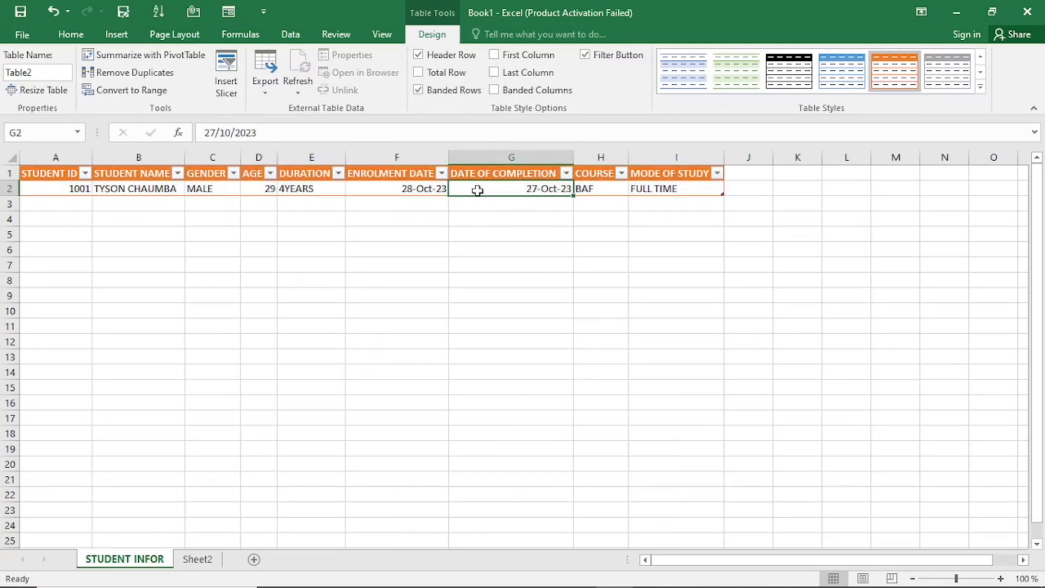
left_click(415, 188)
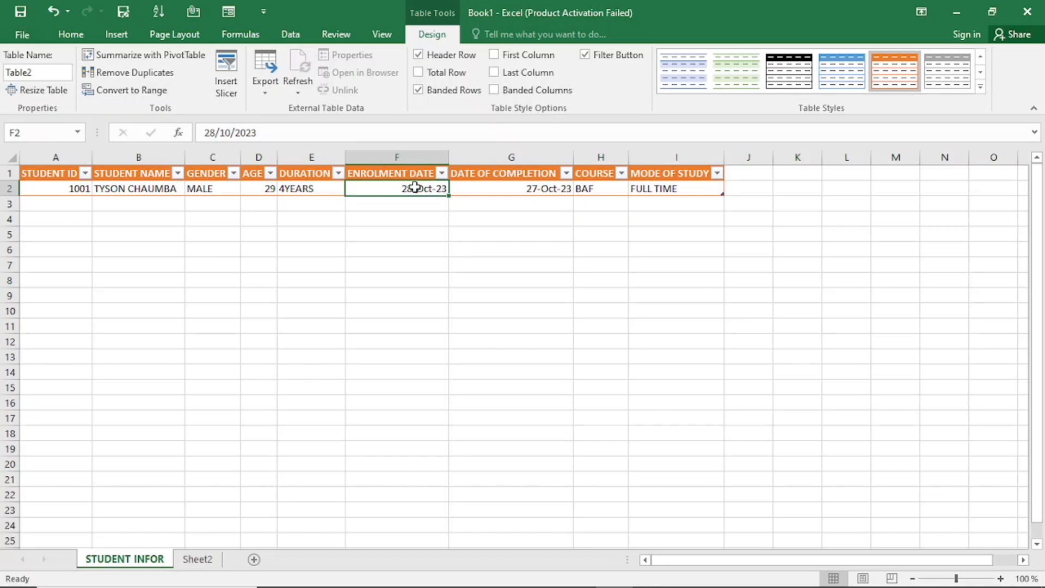
left_click(305, 190)
left_click(139, 187)
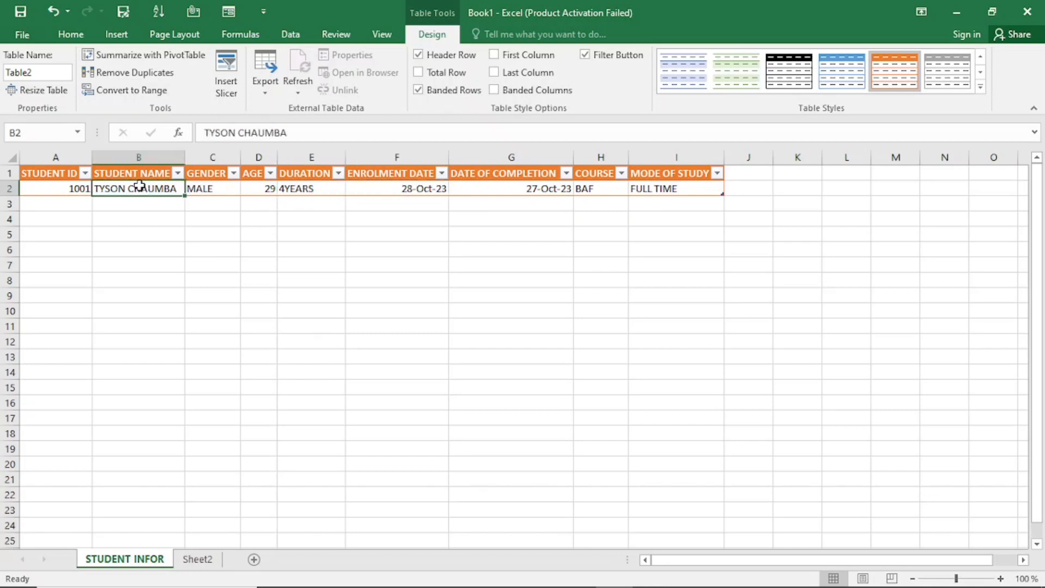
left_click(224, 19)
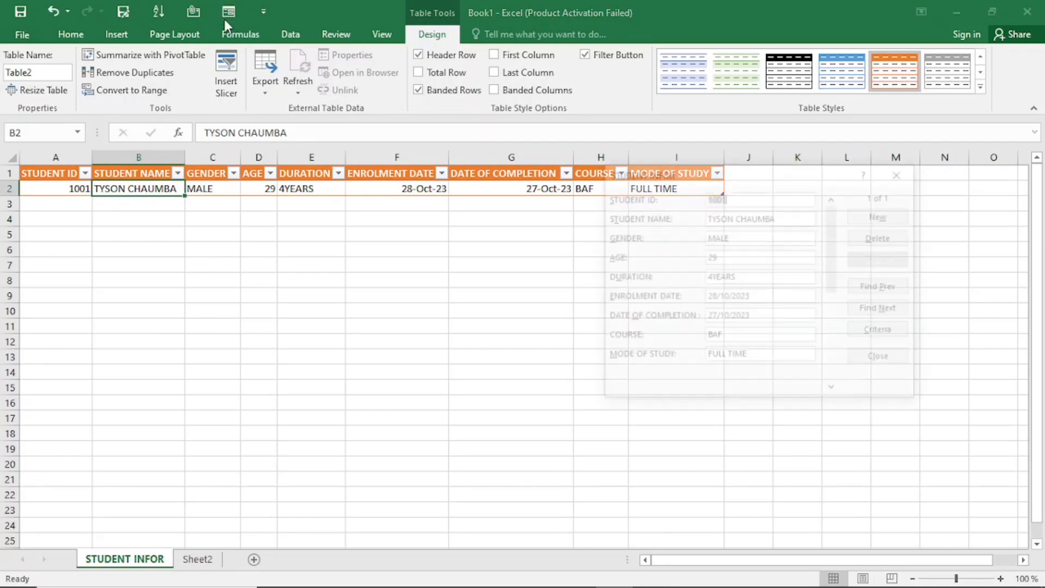
left_click_drag(755, 172, 687, 265)
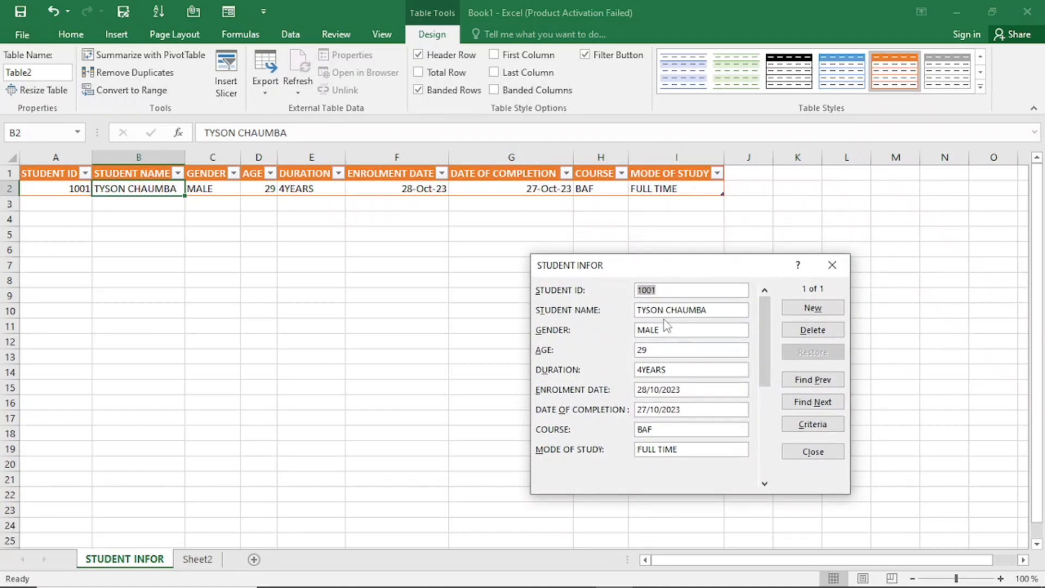
left_click_drag(669, 277, 636, 271)
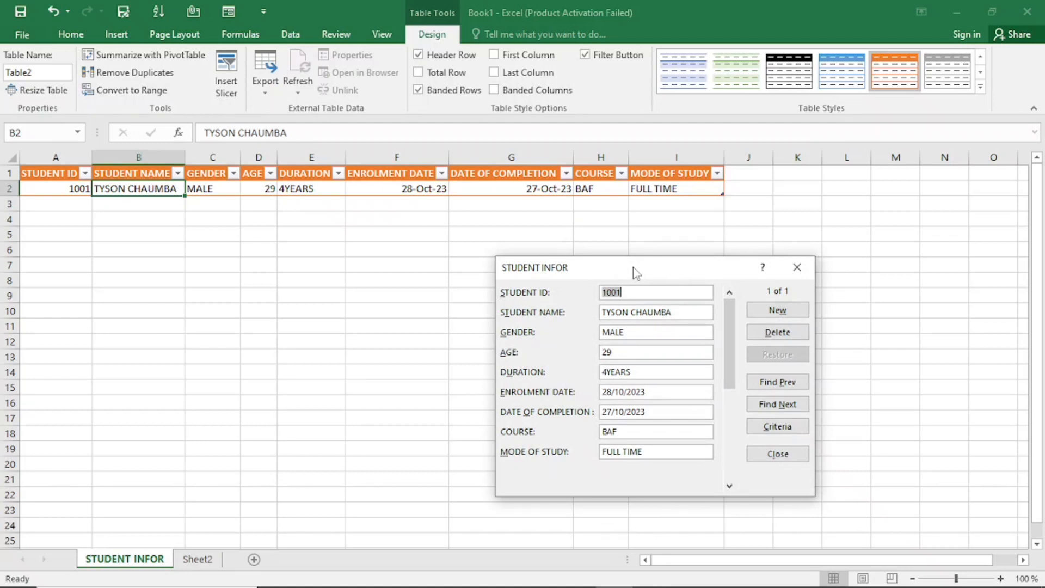
left_click(632, 294)
left_click_drag(630, 271, 478, 262)
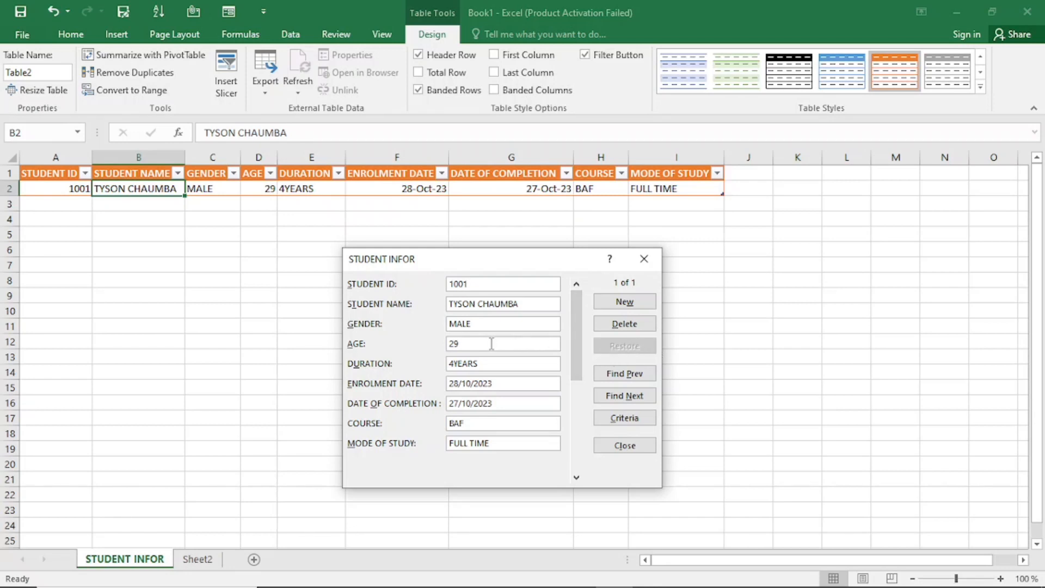
Step: Clear the age in the first student's form record and restore the original entry
key("BackSpace")
key("BackSpace")
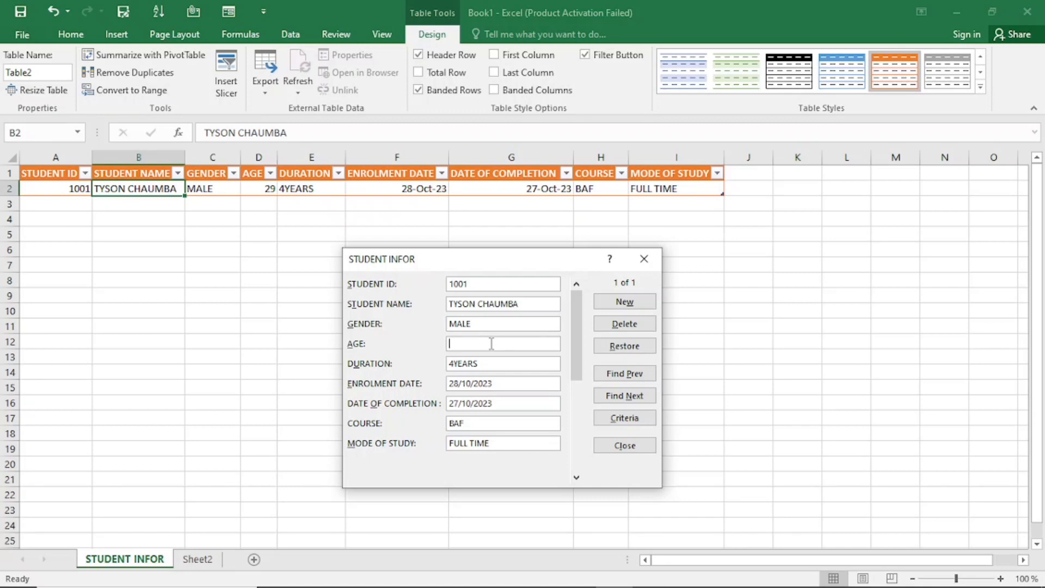
left_click(623, 352)
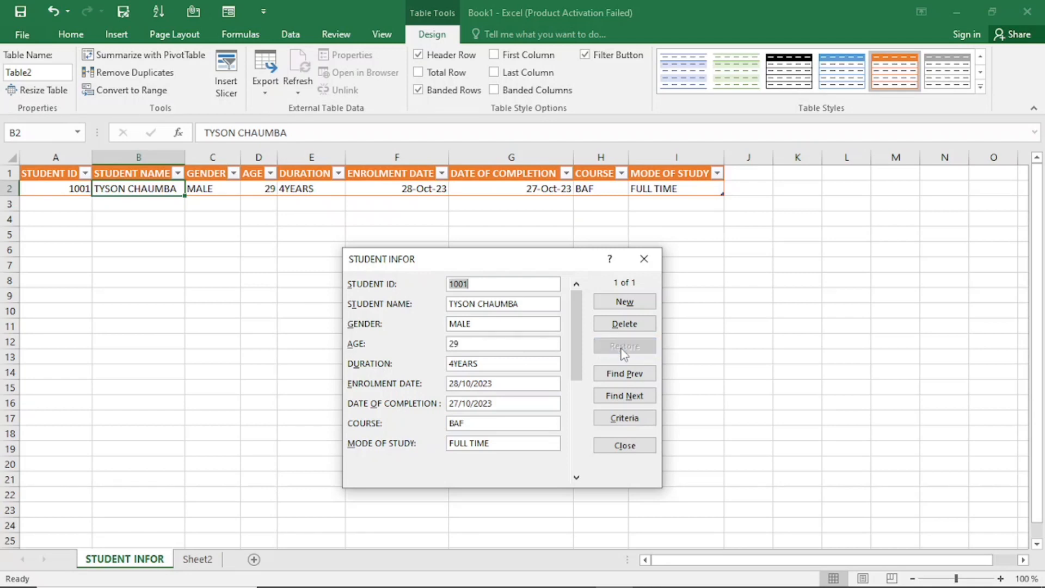
left_click(497, 345)
Step: Add a new form record with the student's ID and full name, gender MALE and age 25
left_click_drag(465, 266, 372, 277)
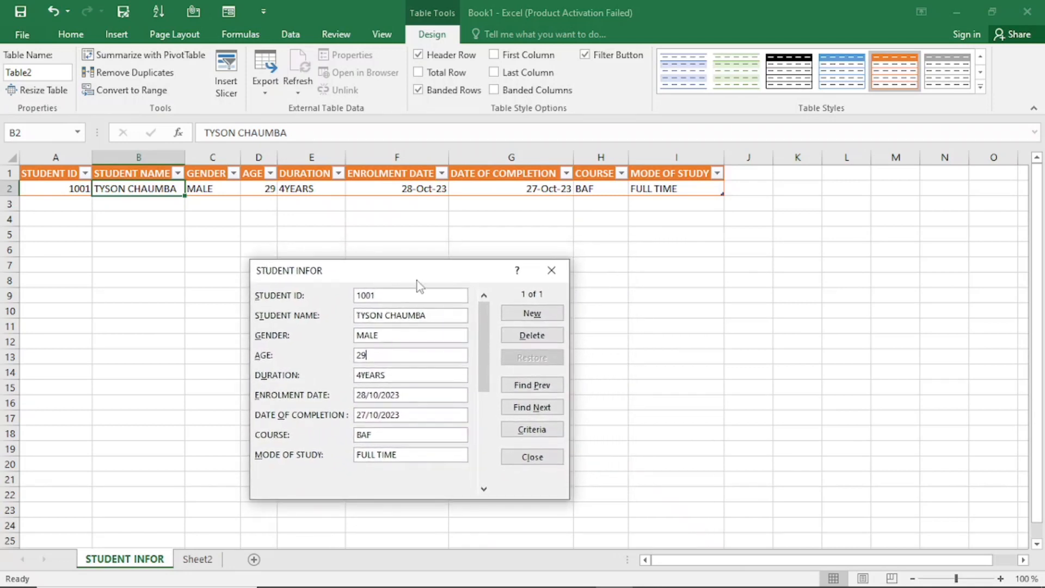
left_click(536, 319)
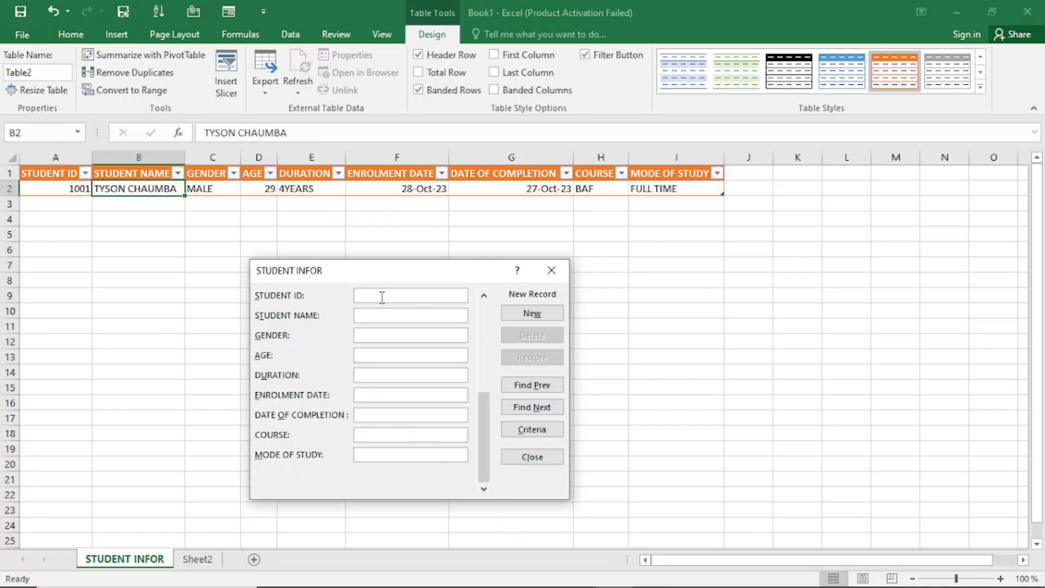
type("1002")
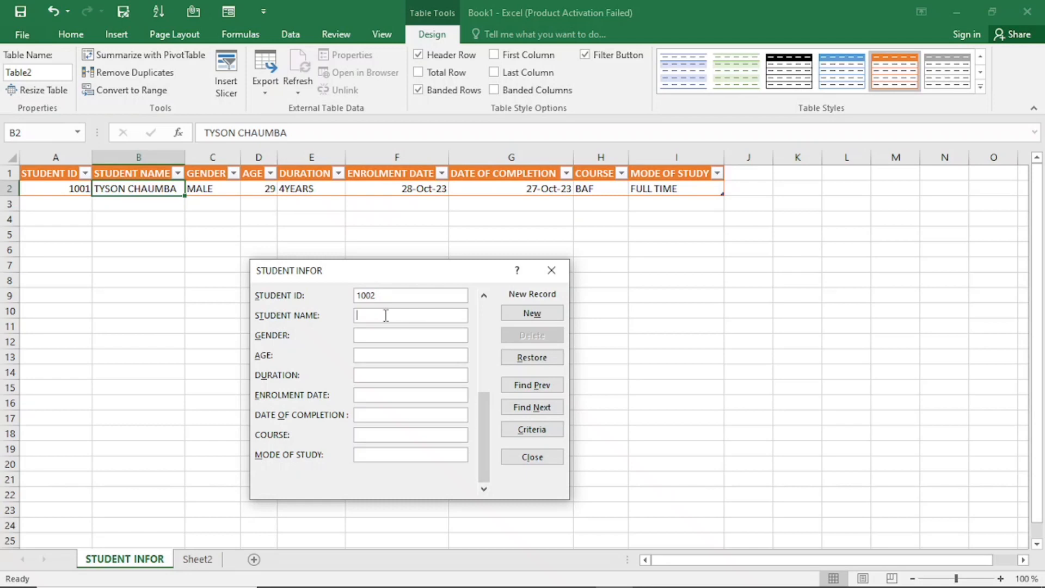
left_click(385, 315)
type("JOHN BANDA")
left_click(377, 337)
type("MALE")
left_click(363, 357)
type("25")
key("Return")
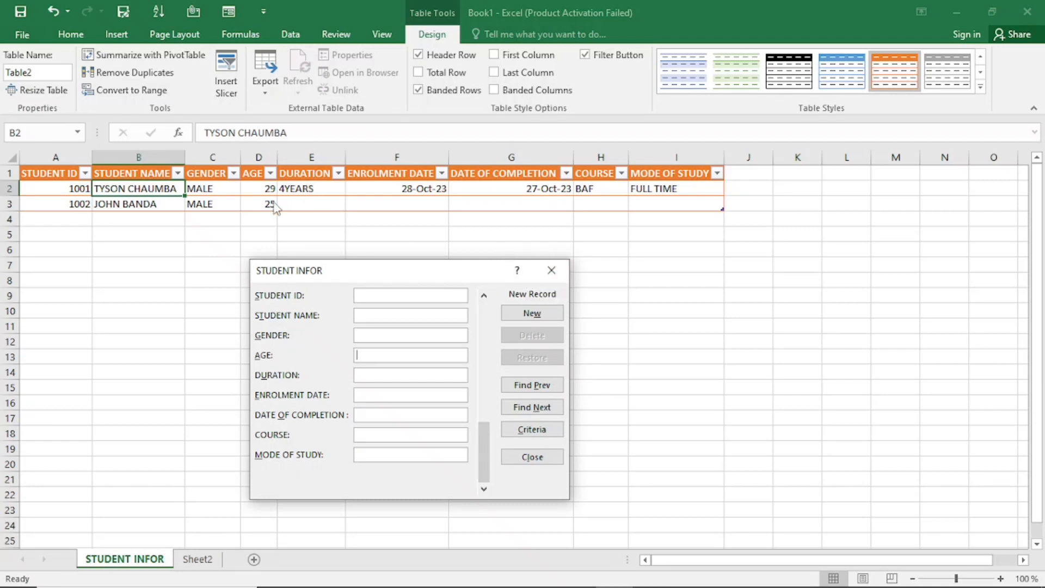
Step: Go back to the incomplete second student record in the form and delete it permanently
left_click(520, 389)
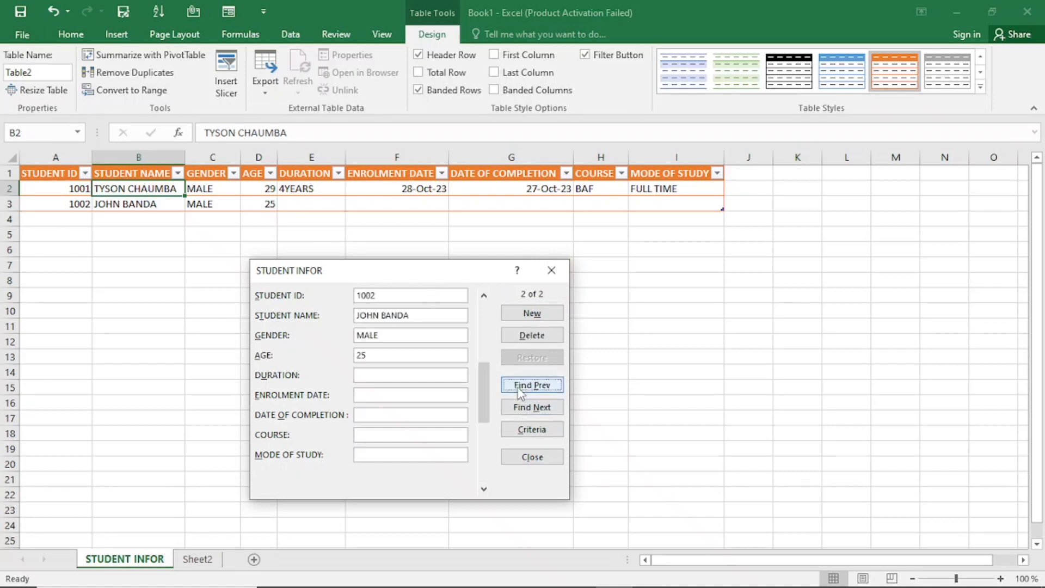
left_click(536, 335)
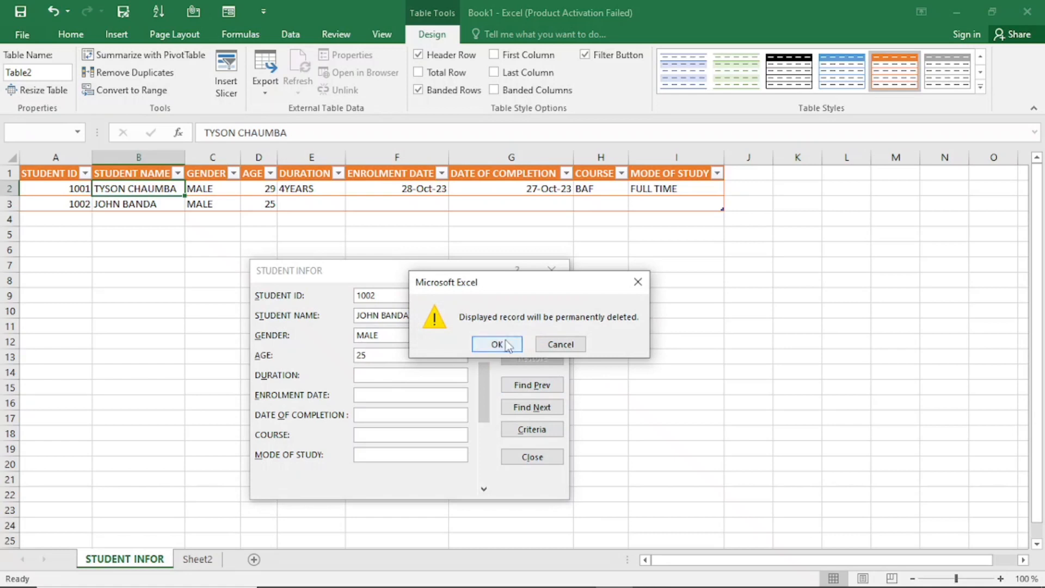
left_click(505, 343)
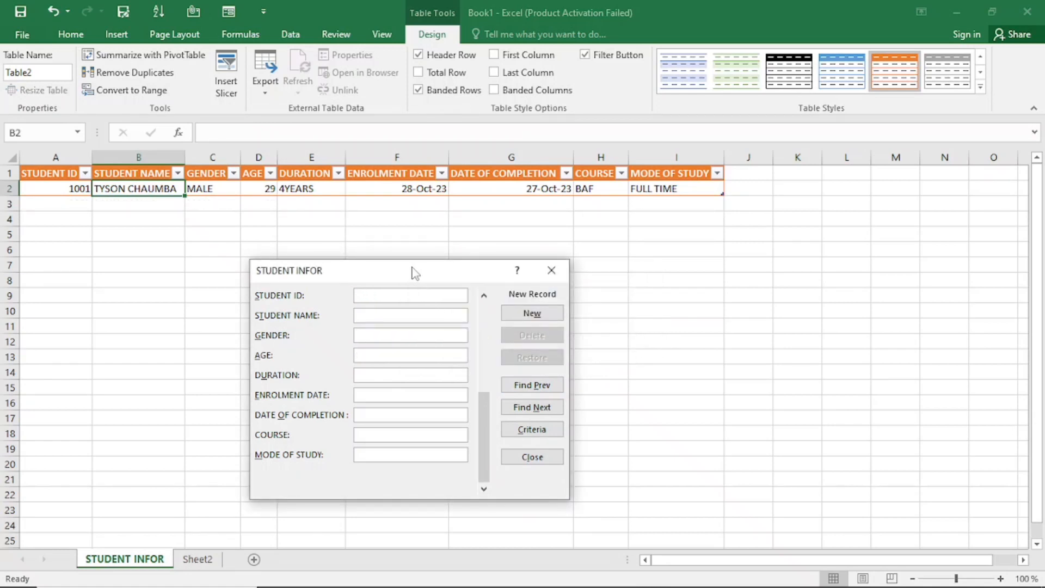
Step: Enter the second student's ID, full name and gender MALE in the blank form record
left_click_drag(412, 272, 424, 222)
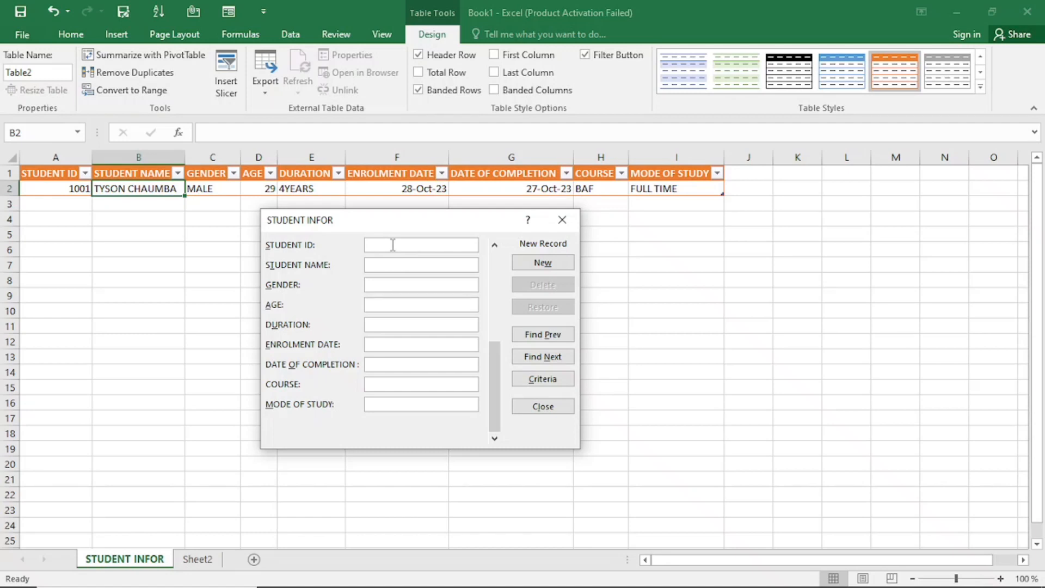
type("1002")
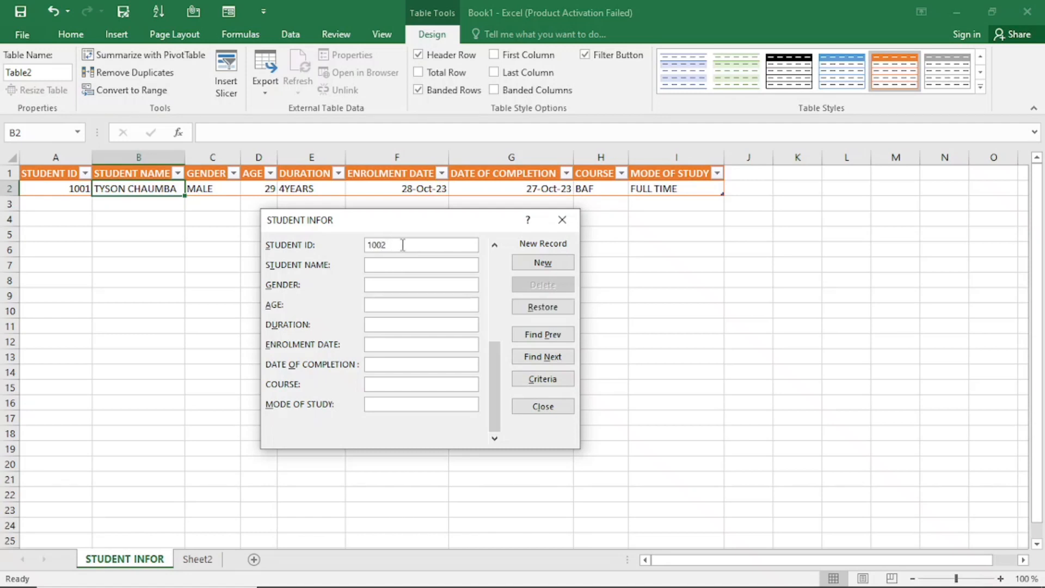
left_click(405, 267)
type("JOHN")
type(" BANDA")
type("M")
type("ALE")
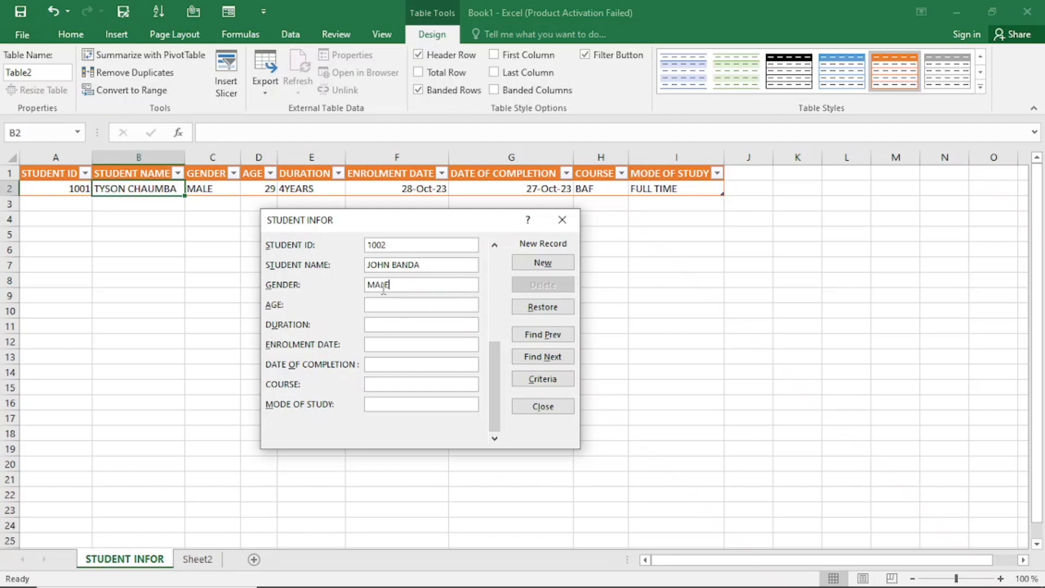
Step: Set the second student's age to 24, duration to 3YEARS and enrolment date to 28/10/2023
type("24")
left_click(381, 325)
type("3YEARS")
left_click(380, 344)
type("28/10/2023")
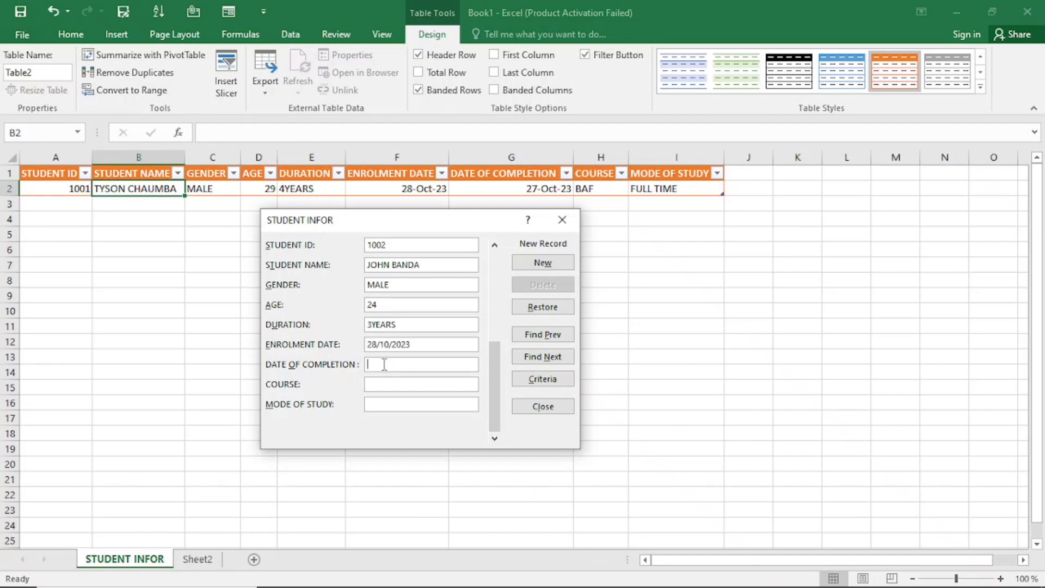
Step: Complete the second student's record with completion date 27/10/2027, course CS and mode of study PART TIME, and add it to the table
type("27/10/2027")
left_click(386, 384)
type("CS")
left_click(375, 402)
type("PART TIME")
left_click(553, 262)
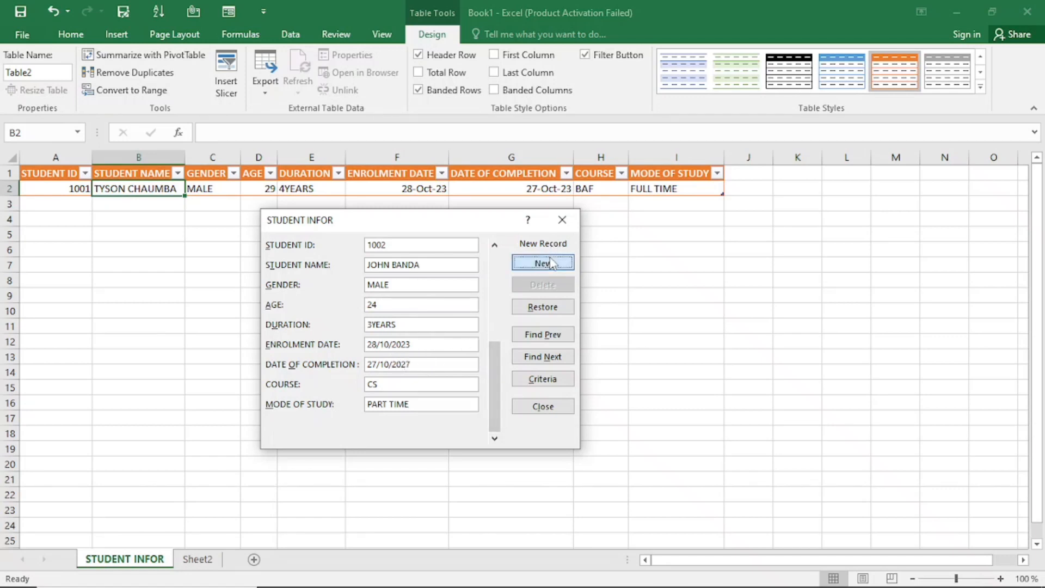
Step: Enter the third student's ID in the new blank form record
left_click_drag(450, 224, 597, 273)
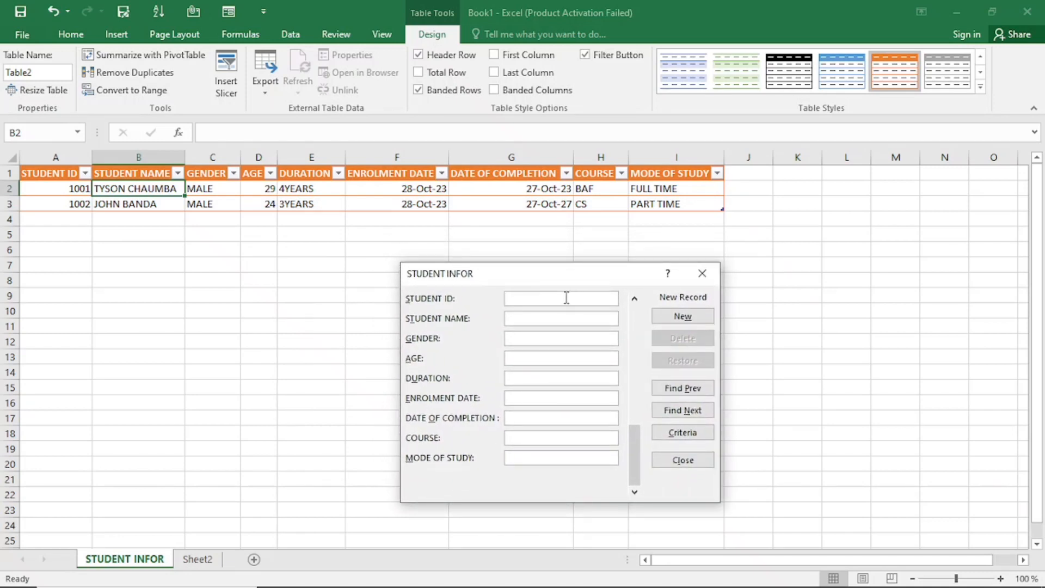
type("JOYCE")
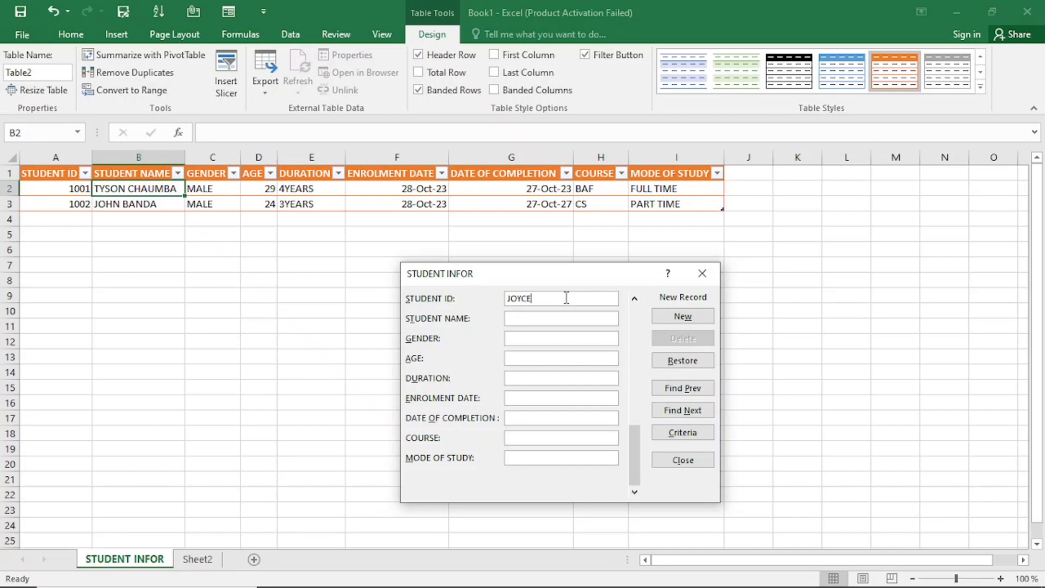
key("BackSpace")
key("BackSpace")
key("BackSpace")
key("BackSpace")
key("BackSpace")
key("BackSpace")
type("100")
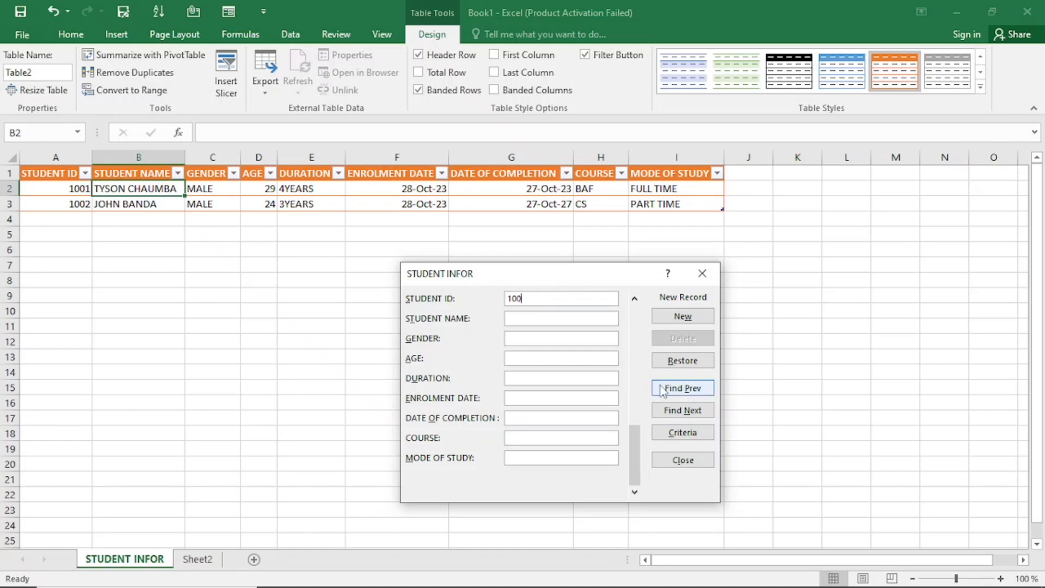
type("3")
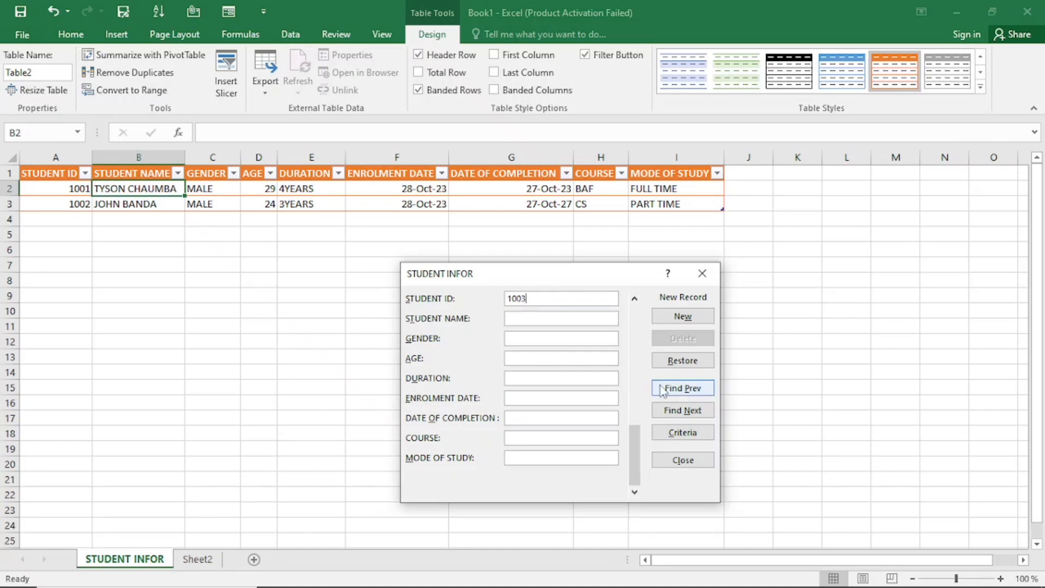
Step: Enter the third student's full name and set the gender to FEMALE
left_click(576, 320)
type("JOYCE BAM")
key("BackSpace")
type("NDA")
left_click(542, 340)
type("FEMALE")
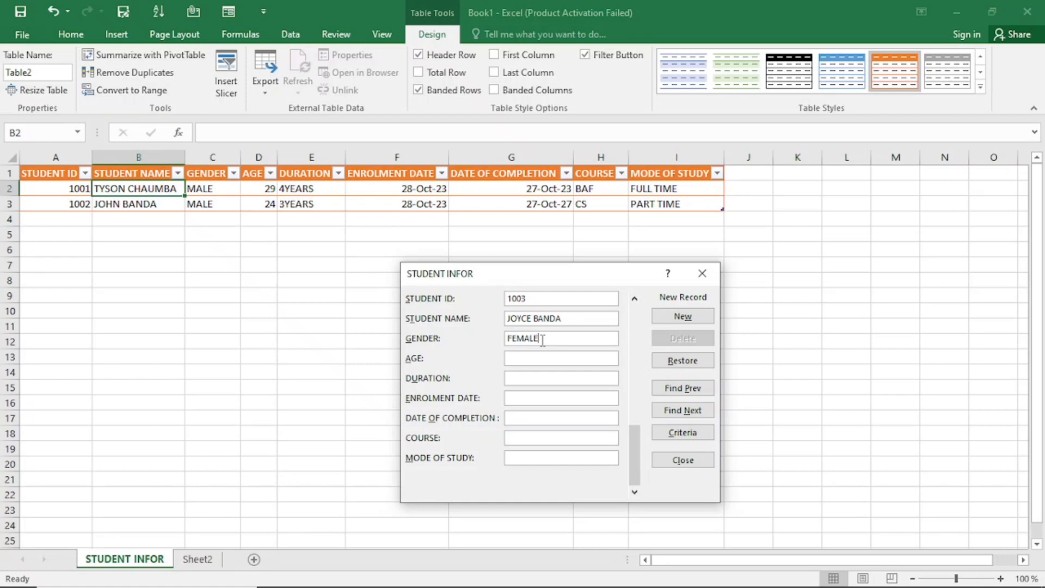
Step: Set the third student's age to 22, duration to 4YEARS and enrolment date to 28/10/2023
left_click(521, 362)
type("22")
left_click(516, 378)
type("4YEARS")
left_click(518, 397)
key("ctrl+semicolon")
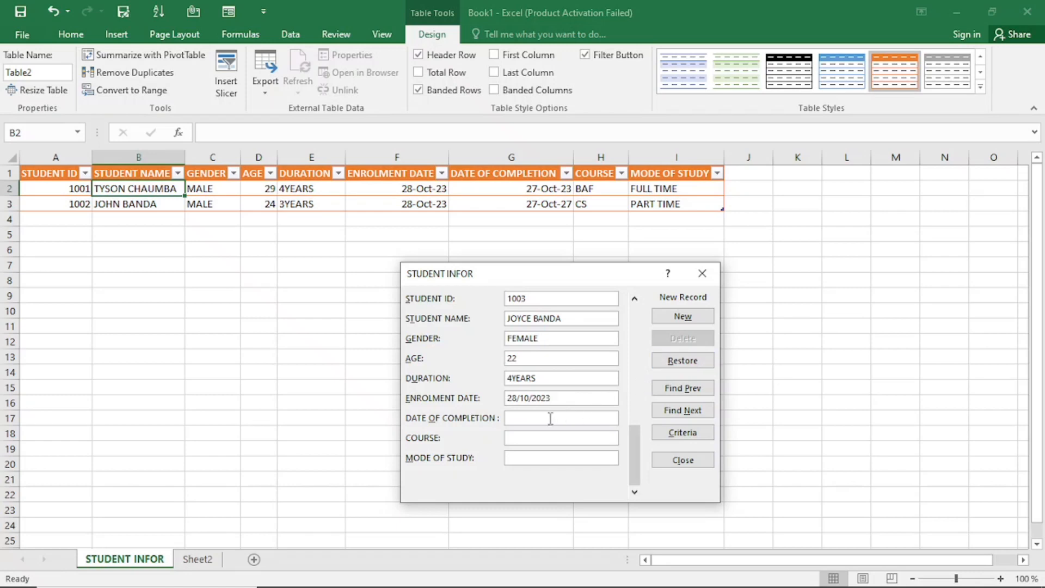
Step: Complete the third student's record with completion date 27/10/2027, course BAC and mode of study FULL TIME, and add it to the table
left_click(549, 418)
type("27/10")
key("BackSpace")
key("BackSpace")
type("/10/2027")
left_click(525, 435)
type("BAC")
left_click(515, 458)
type("FCLL")
type(" TIME")
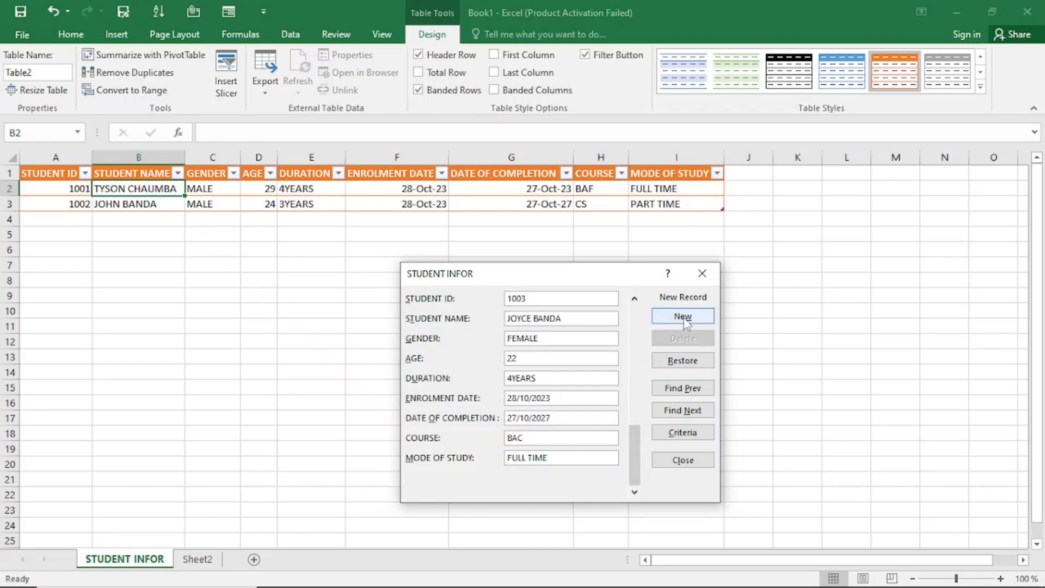
left_click(684, 320)
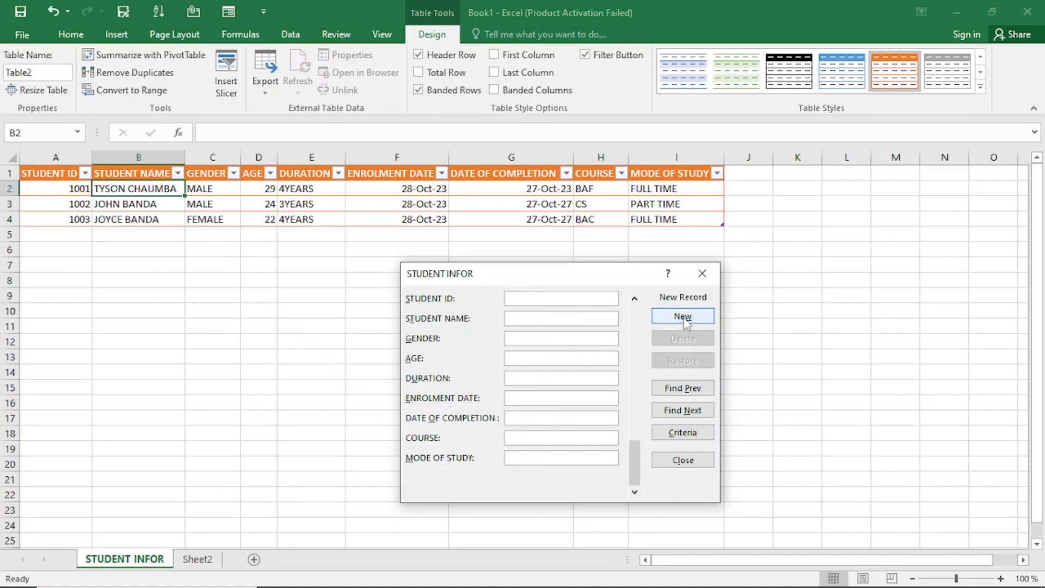
left_click_drag(589, 280, 585, 299)
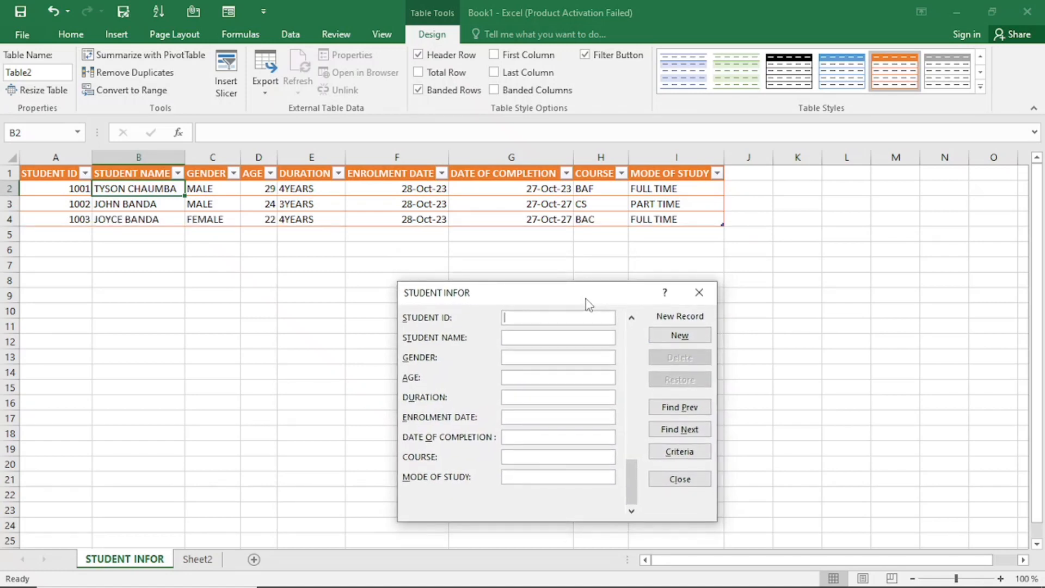
left_click(540, 318)
type("1IBERTY")
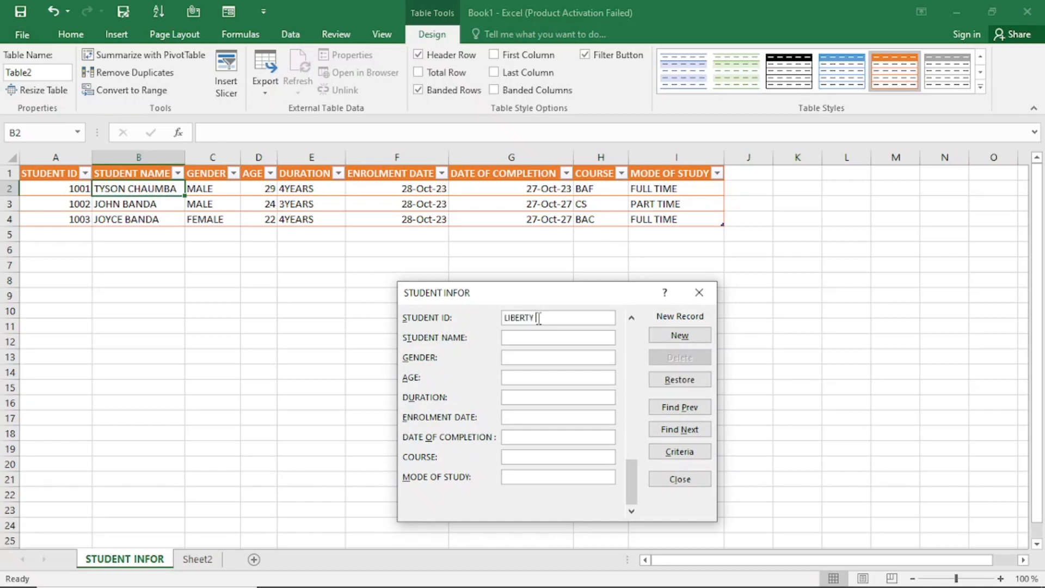
key("BackSpace")
key("BackSpace")
key("BackSpace")
key("BackSpace")
key("BackSpace")
key("BackSpace")
key("BackSpace")
key("BackSpace")
Step: Enter the fourth student's ID and full name in the new form record
type("1004")
left_click(516, 337)
type("LIBERTY HAMUN")
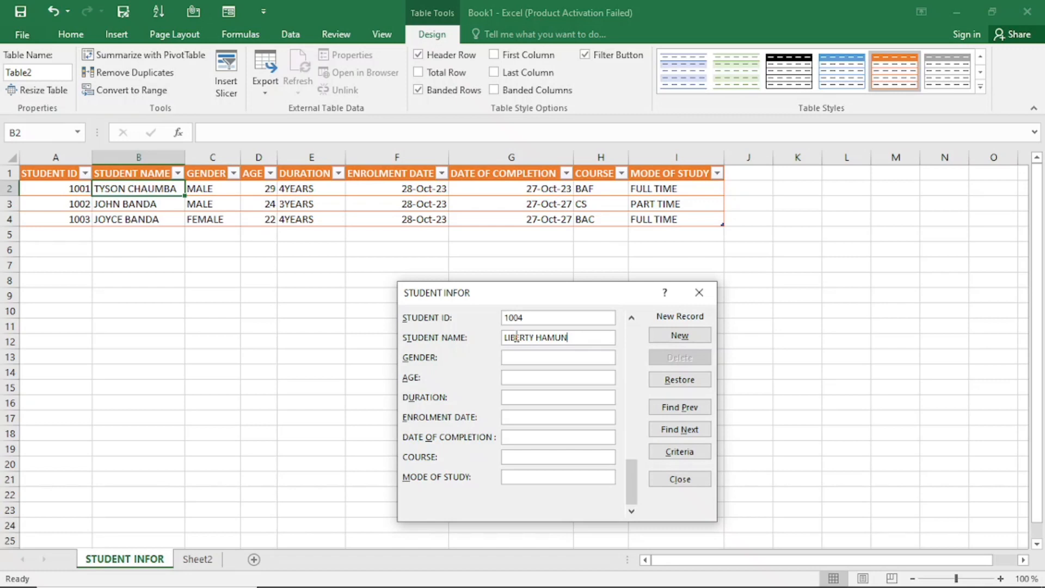
type("JO")
Step: Set the fourth student's gender to MALE, age to 27, duration to 4YEARS and enrolment date to 28/10/2023
left_click(512, 358)
type("MALE")
type("27")
left_click(522, 396)
type("4YEARS")
left_click(513, 418)
type("28/10/2023")
Step: Complete the fourth student's record with completion date 28/10/2028, course BAF and mode of study PART TIME, and add it to the table
left_click(592, 437)
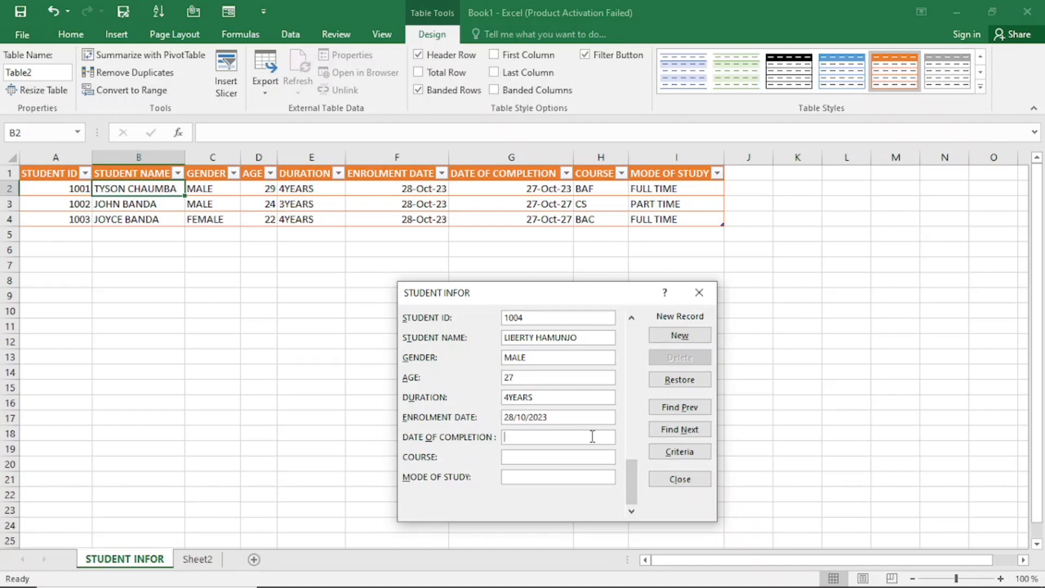
type("28/10/208")
key("BackSpace")
type("0")
key("BackSpace")
type("28")
left_click(547, 459)
type("BAF")
left_click(520, 479)
type("PART")
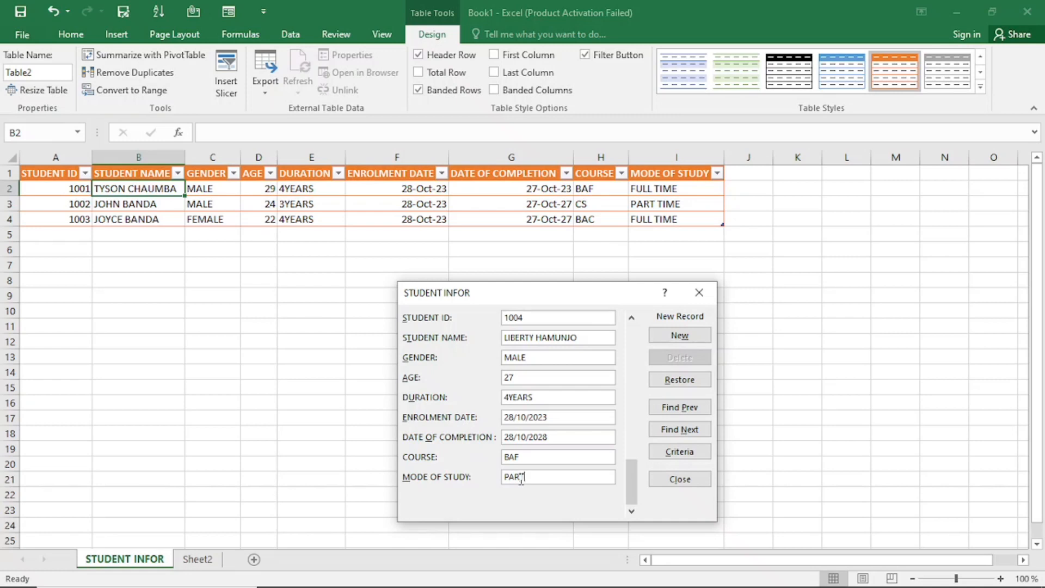
type(" TIME")
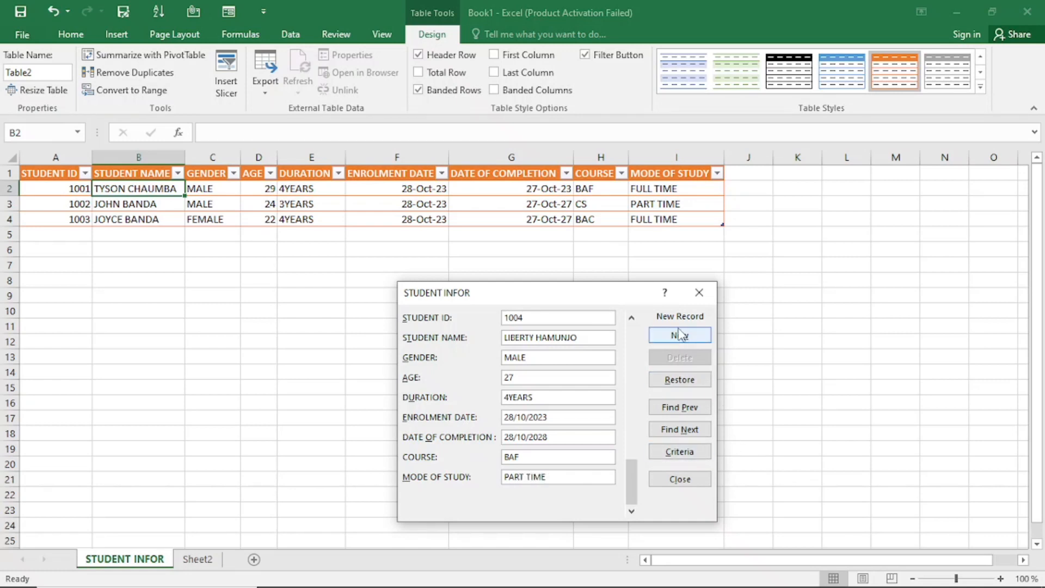
left_click(679, 334)
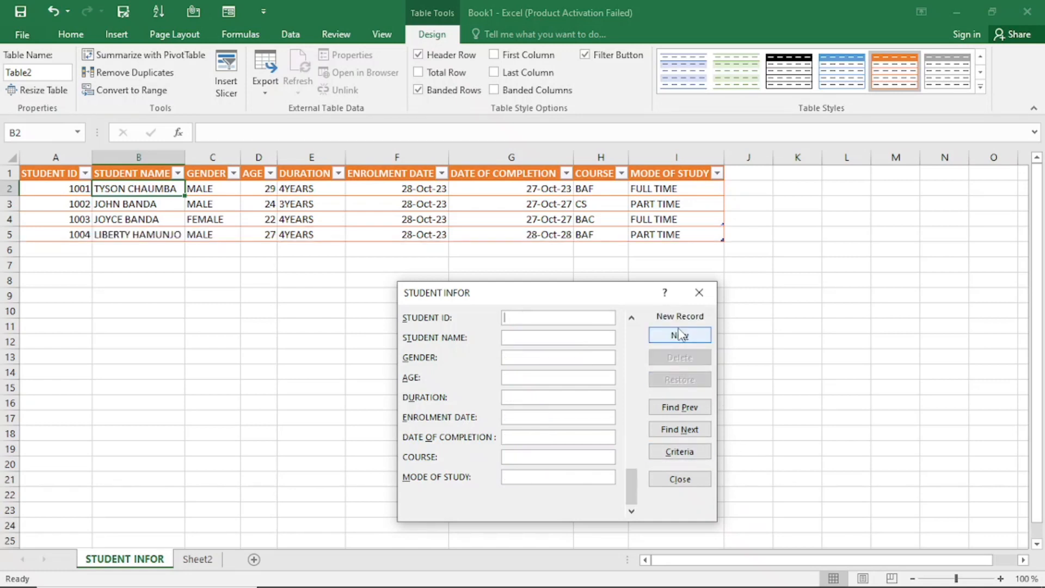
Step: Browse the saved student records in the form backward to the first one and forward again to the last one
left_click(684, 415)
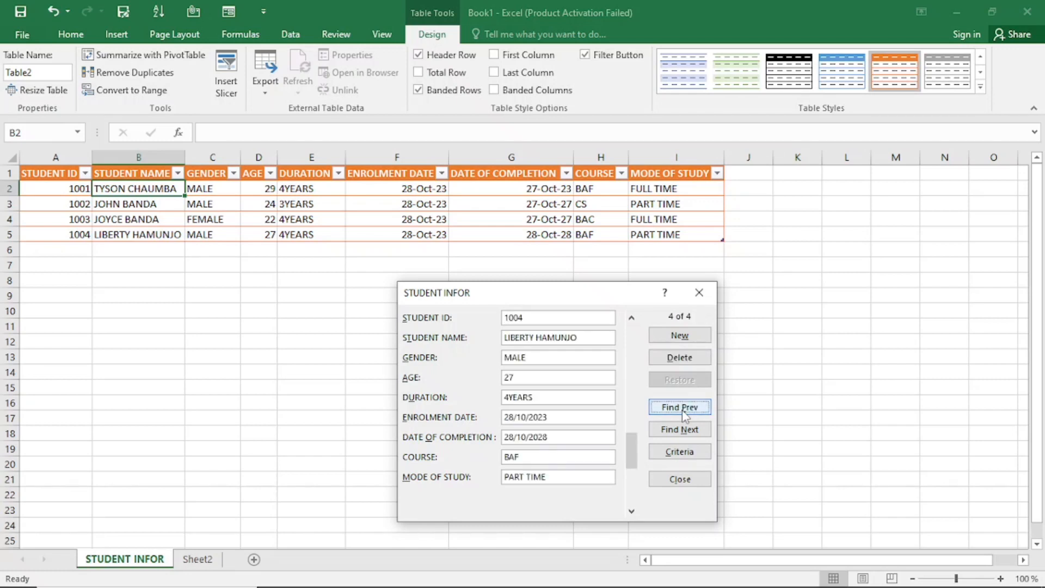
left_click(684, 415)
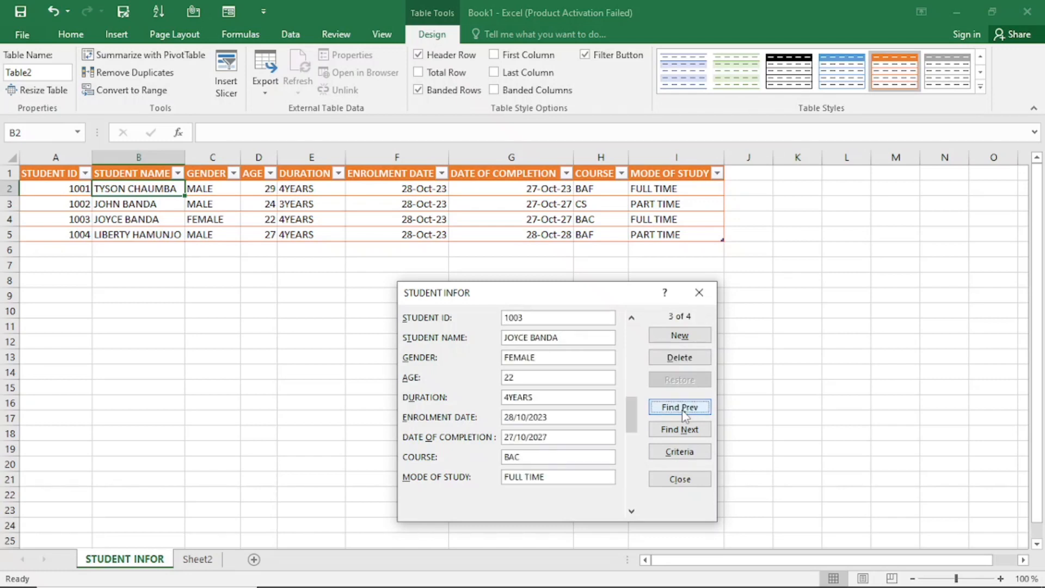
left_click(684, 415)
left_click(684, 415)
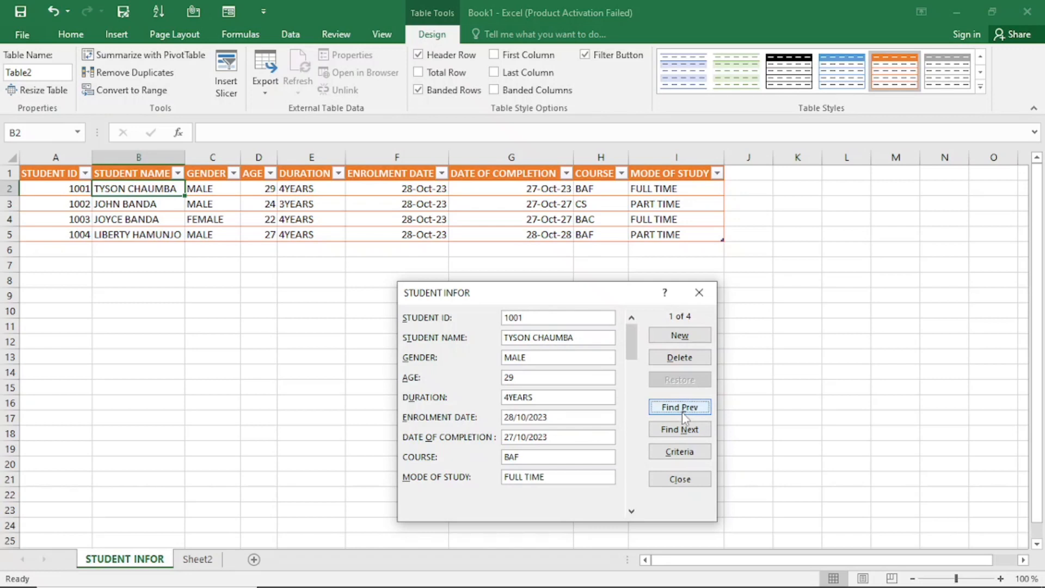
left_click(685, 428)
left_click(684, 429)
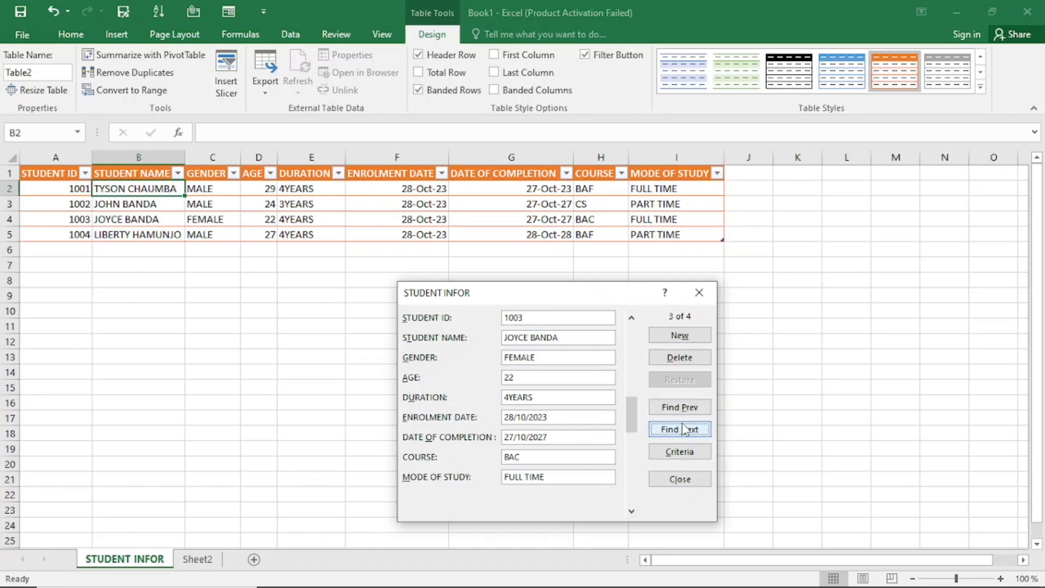
left_click(684, 429)
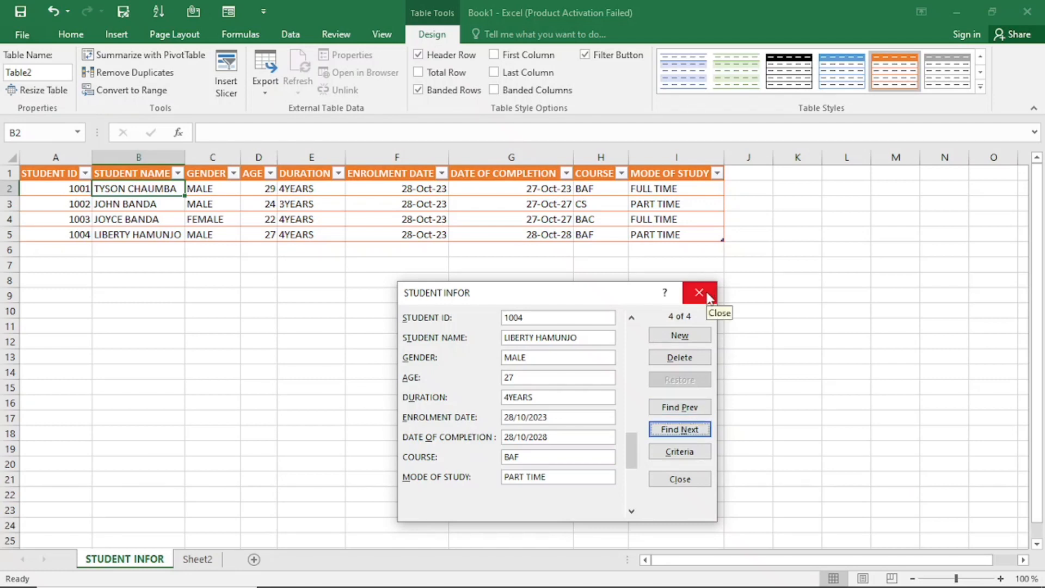
Step: Close the data entry form and select empty cell I12 below the student table
left_click_drag(617, 298, 516, 239)
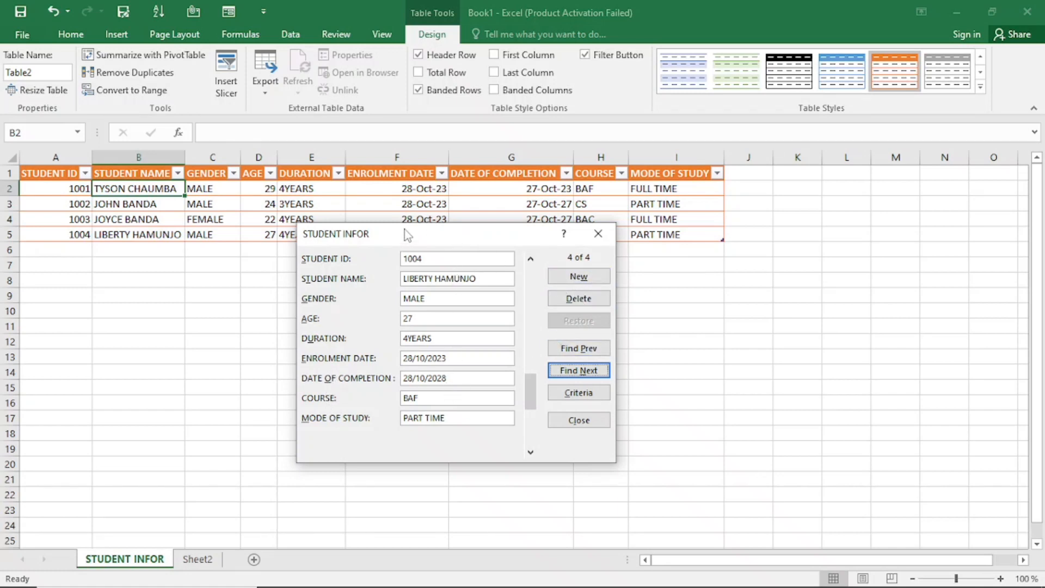
left_click_drag(404, 235, 384, 293)
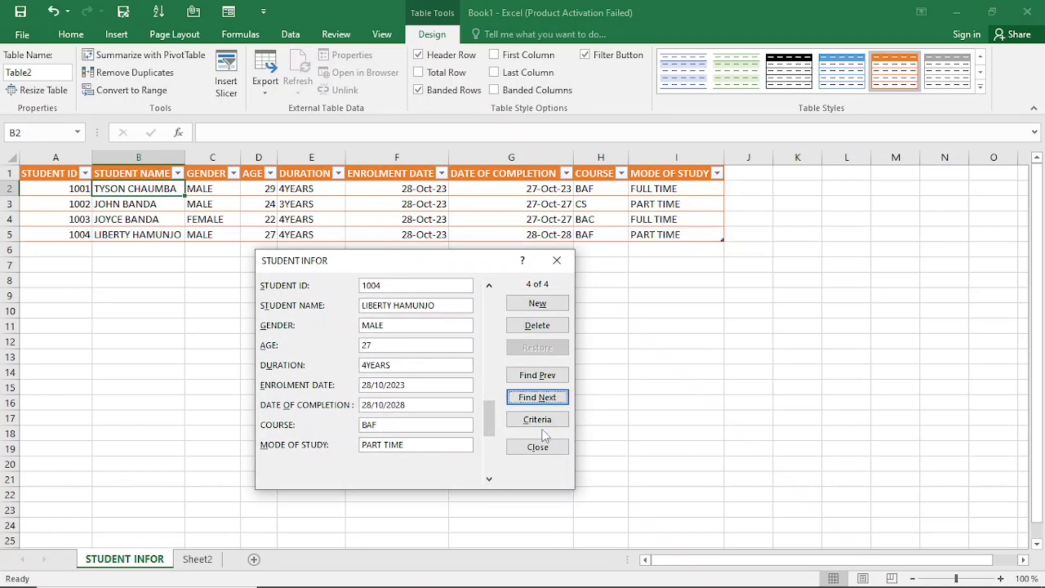
left_click(535, 448)
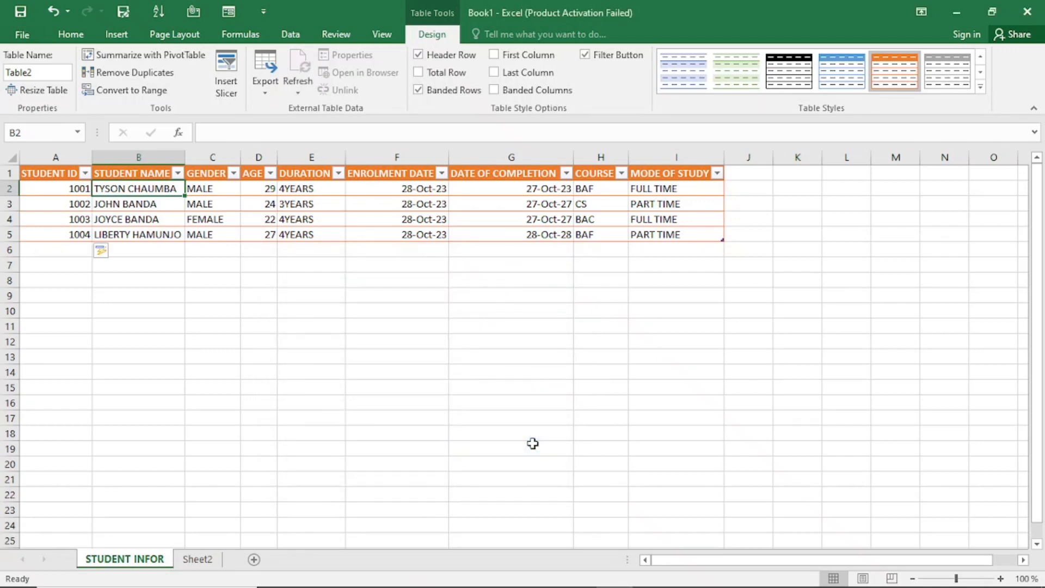
left_click(642, 434)
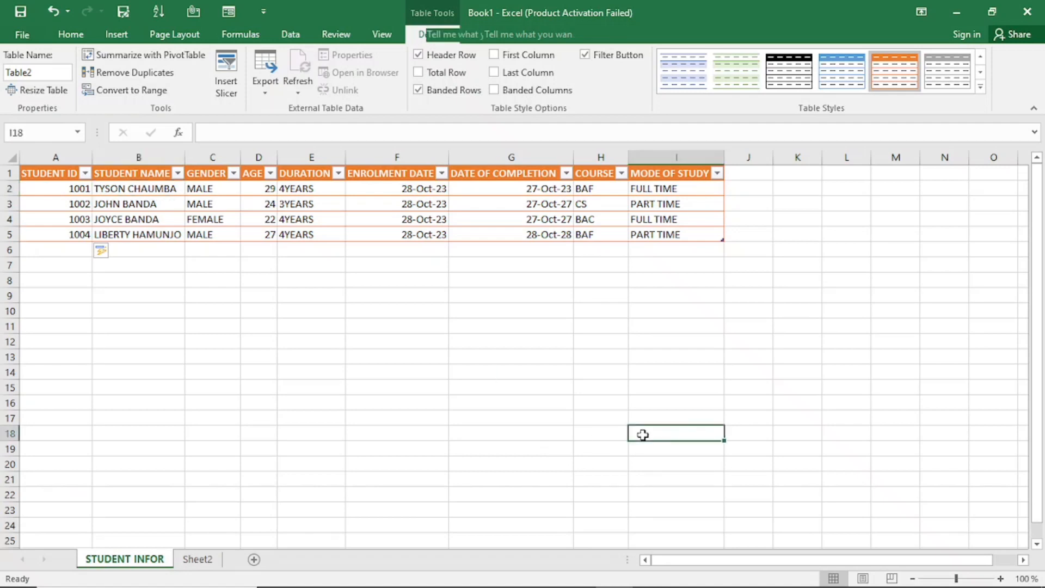
left_click(633, 340)
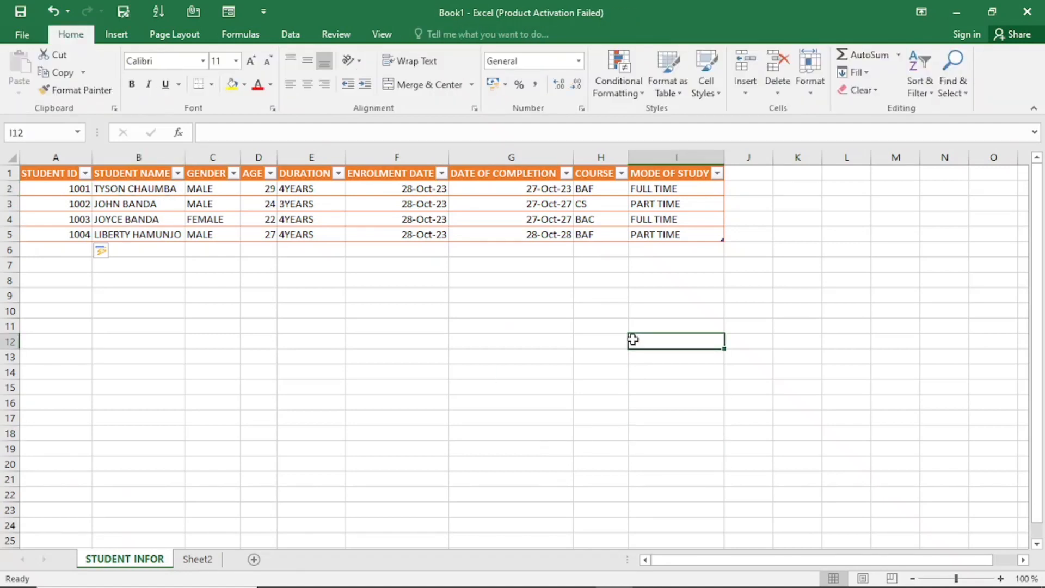